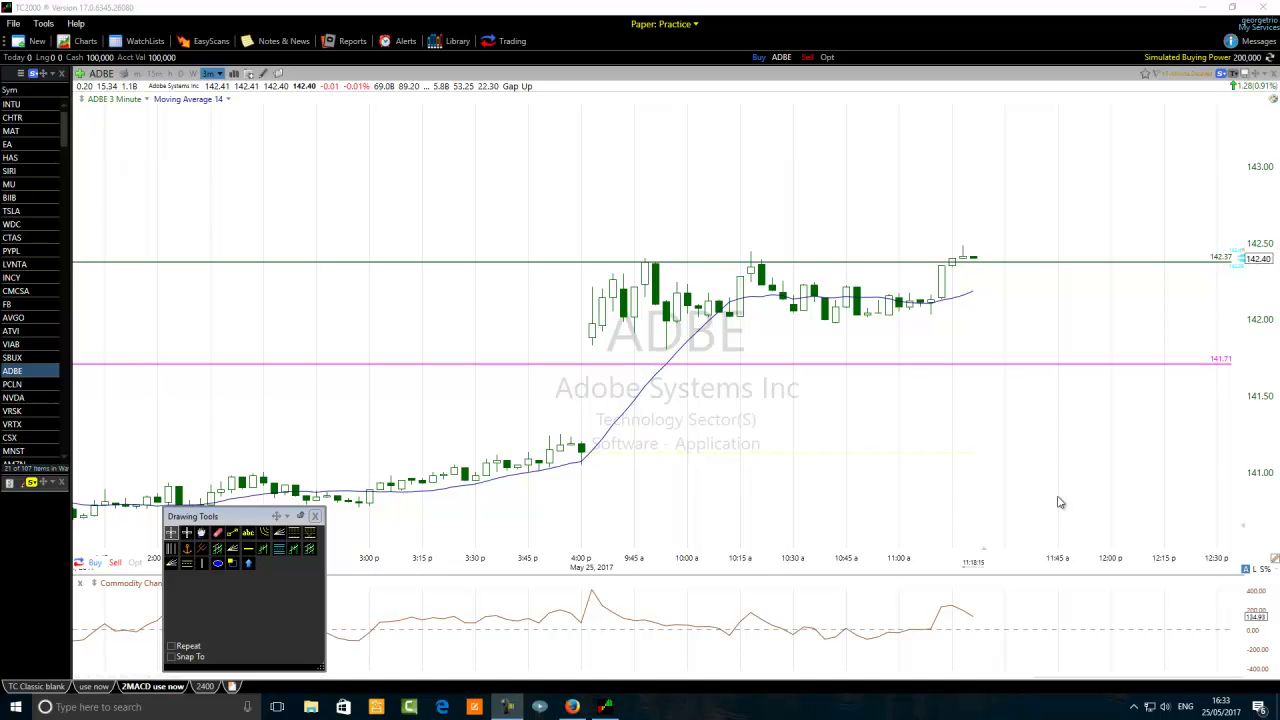
Change the color of the horizontal resistance line at 142.37 to bright green
scroll(990, 345, "up", 2)
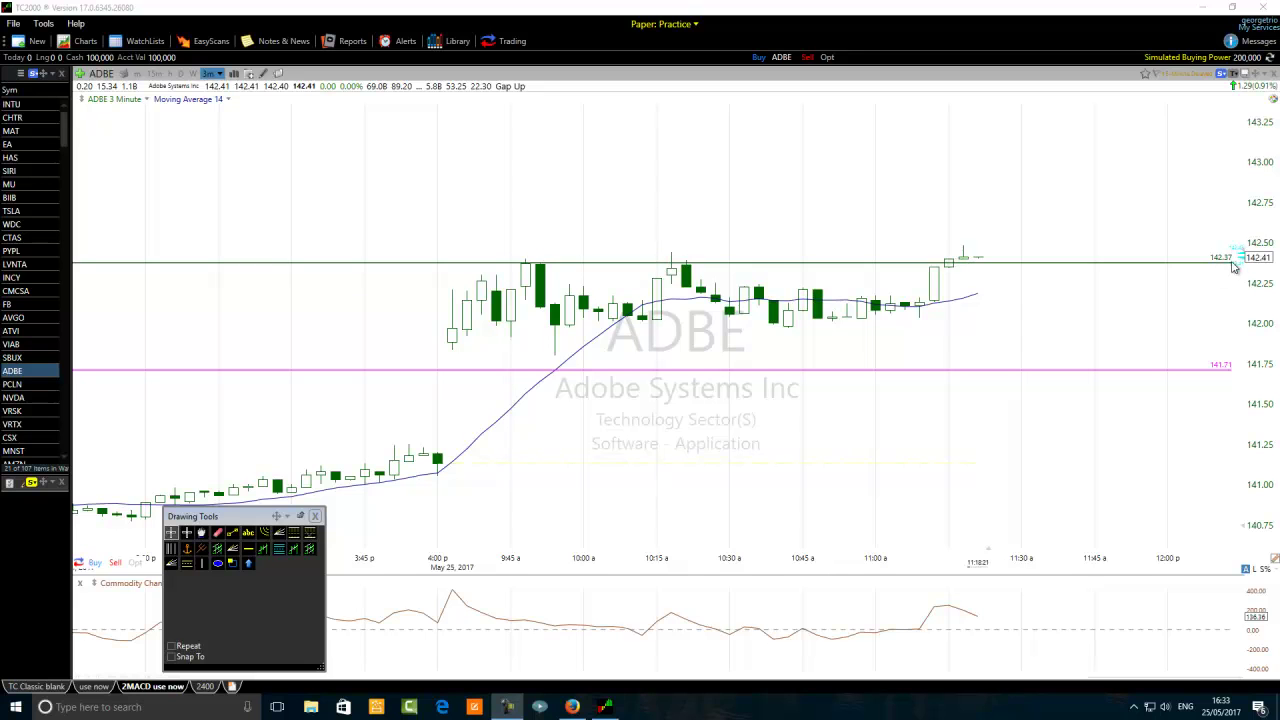
right_click(1002, 264)
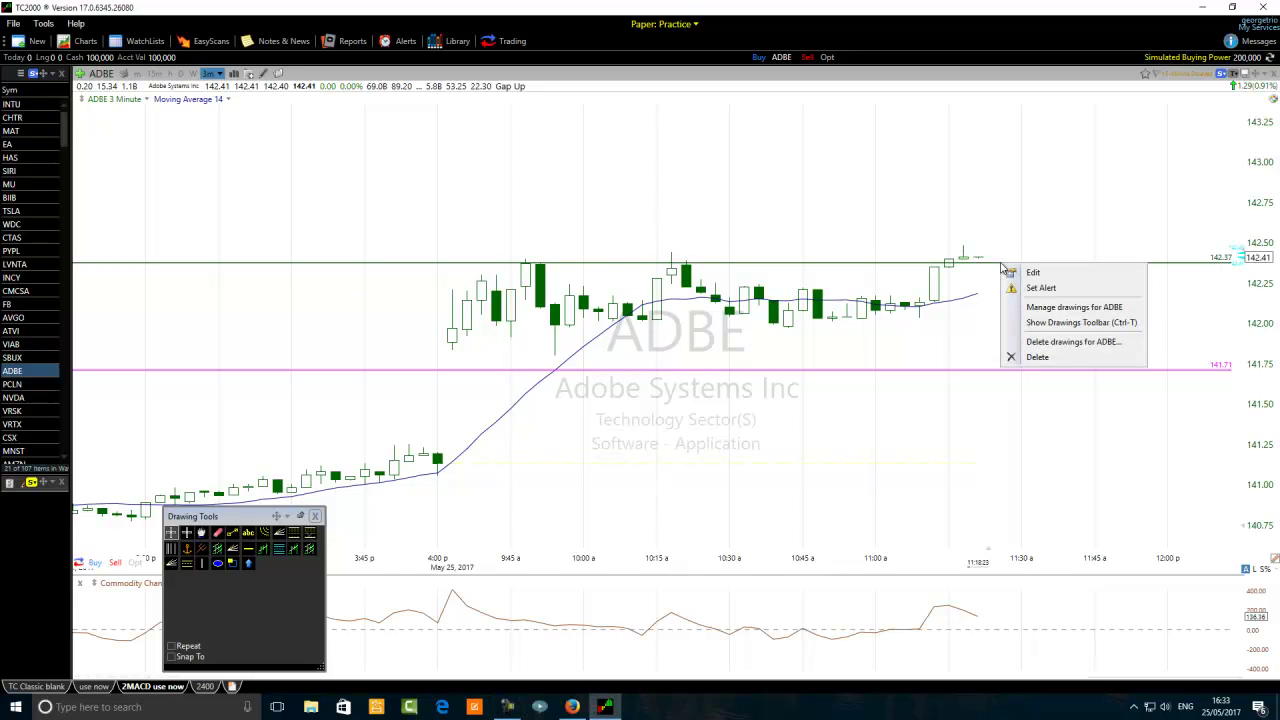
left_click(1033, 274)
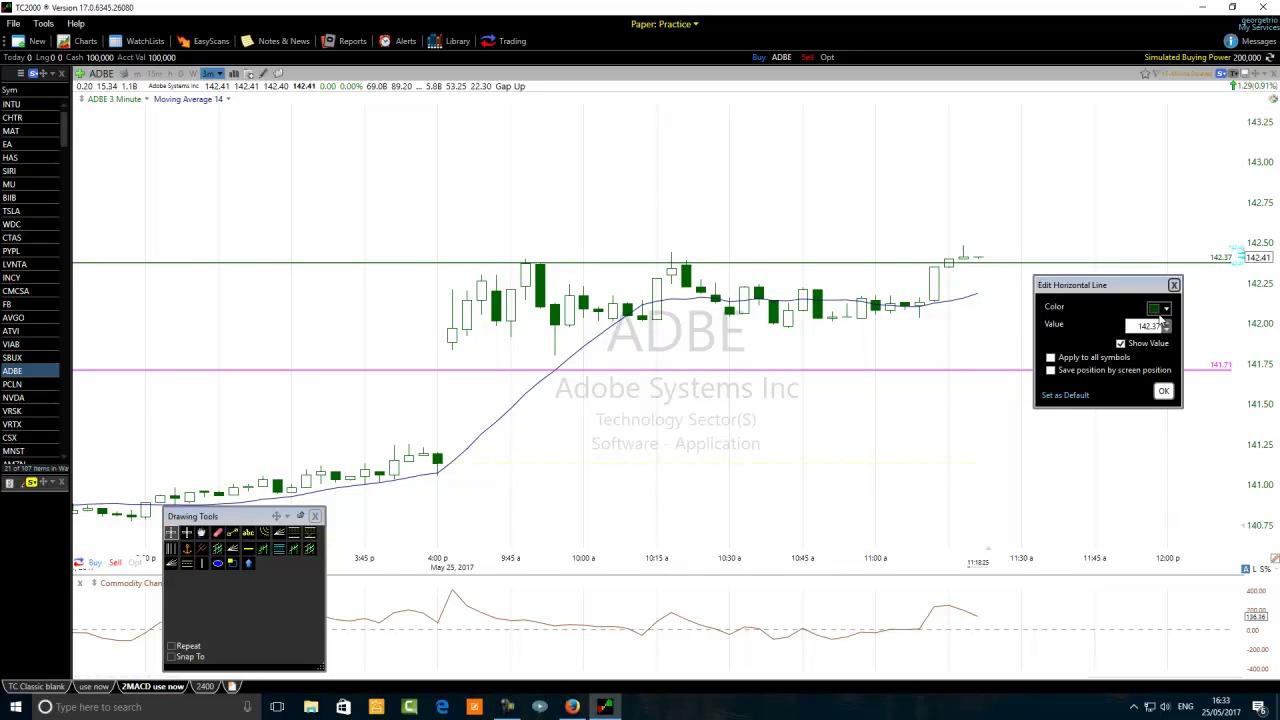
left_click(1156, 315)
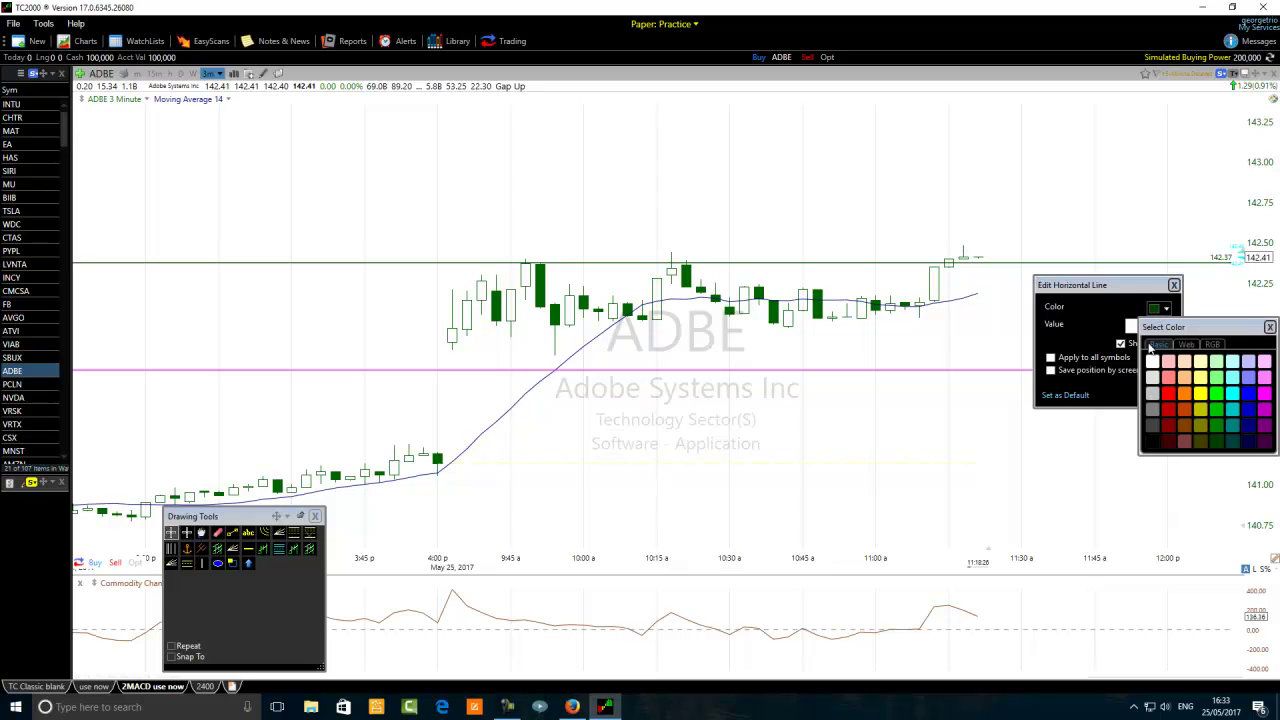
left_click(1220, 400)
left_click(1164, 390)
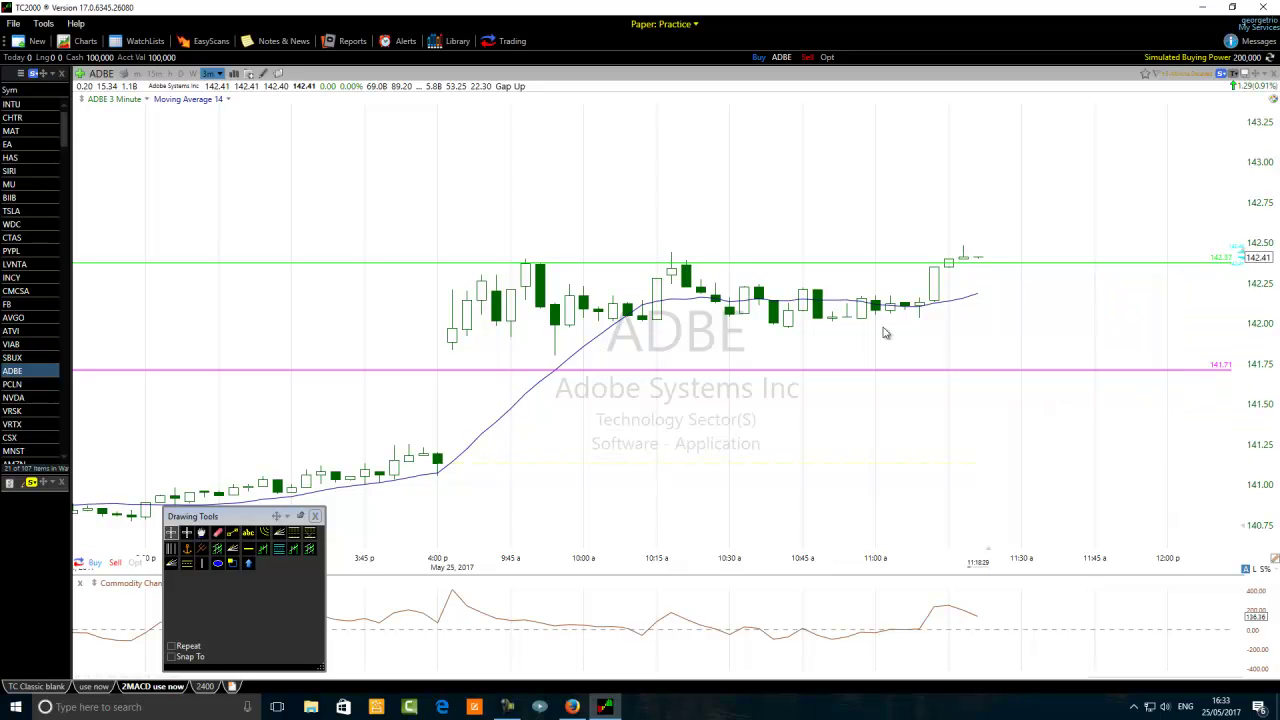
Draw a horizontal line at about 142.52, just above the high of the latest candles
scroll(885, 329, "up", 2)
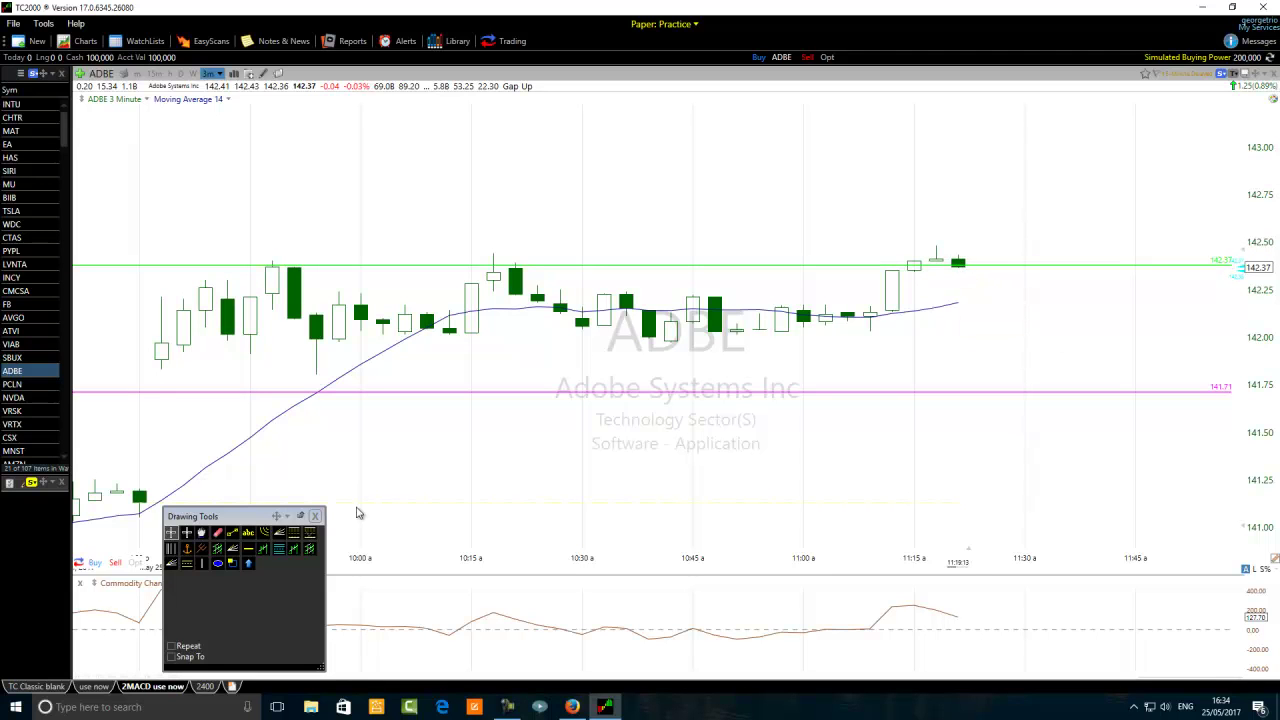
left_click(250, 550)
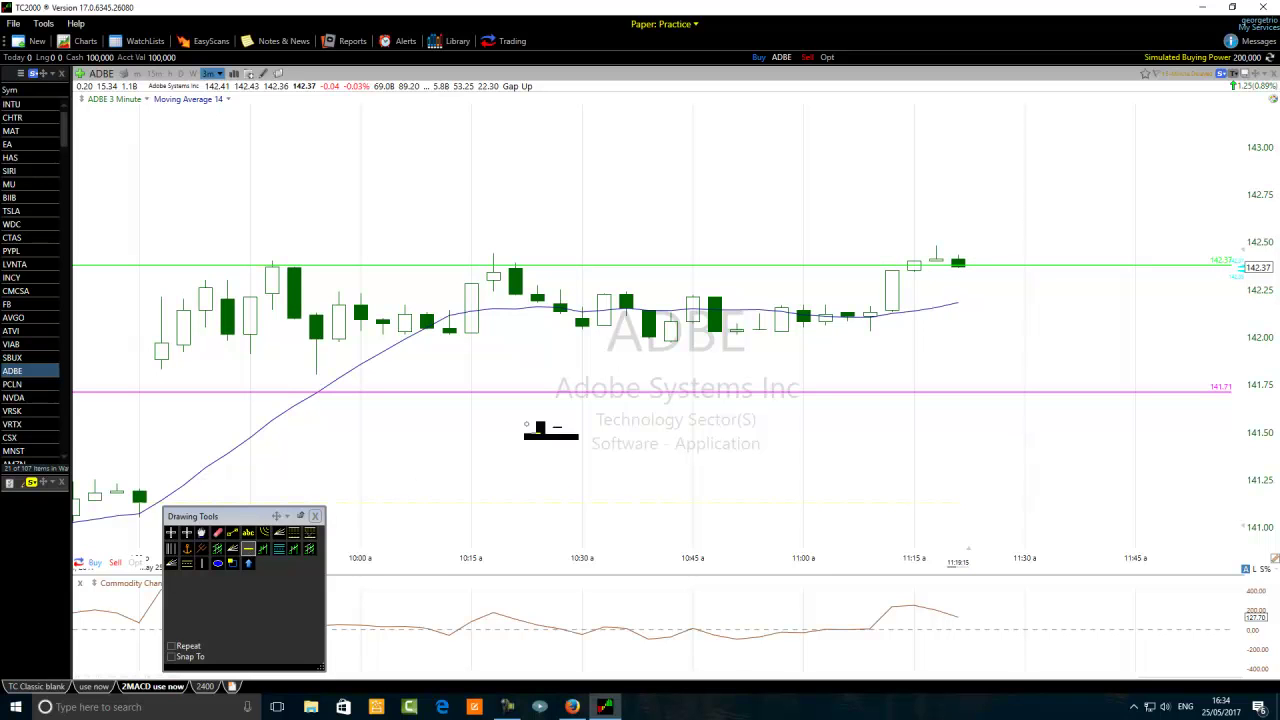
left_click(760, 400)
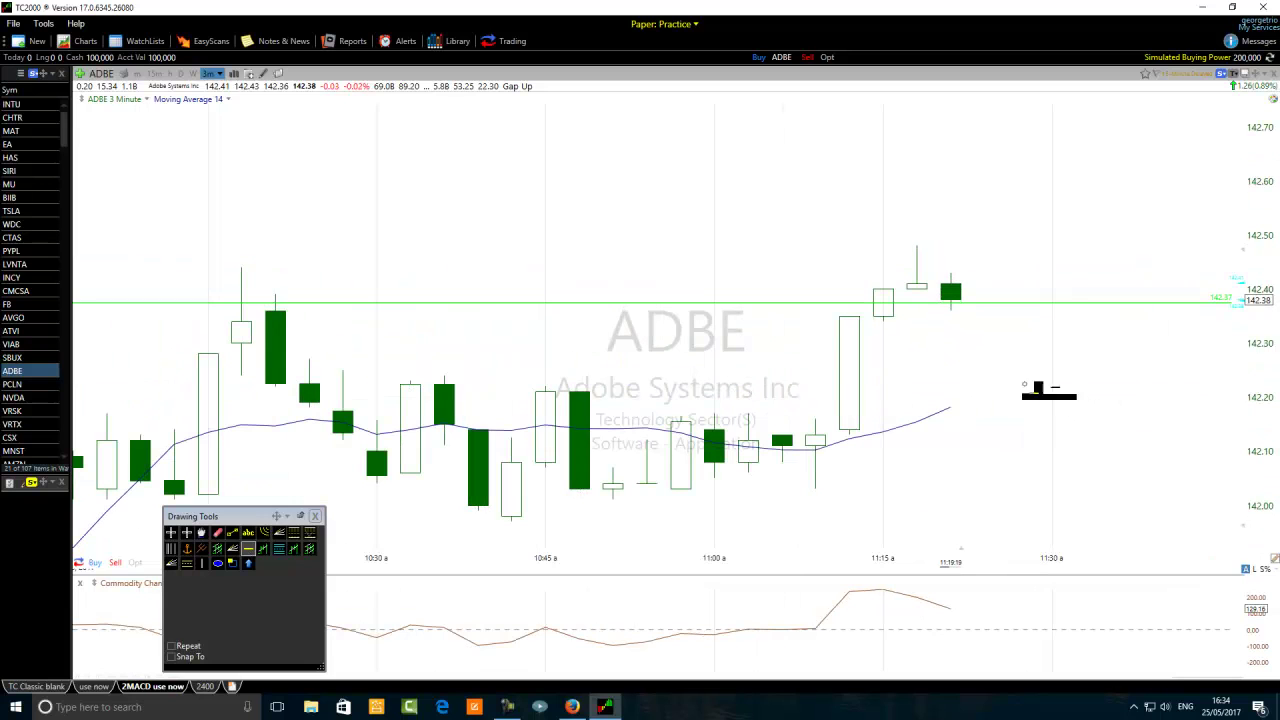
left_click(986, 263)
left_click_drag(986, 267, 1002, 234)
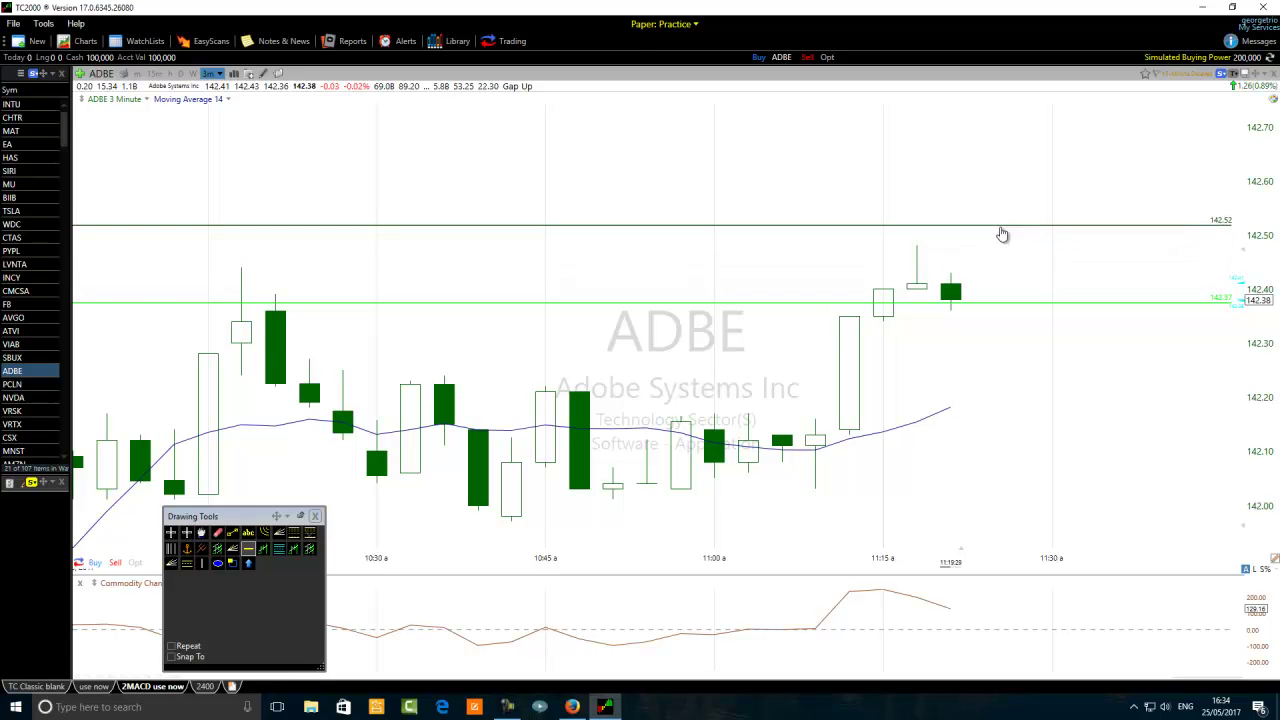
left_click(1004, 231)
Change the color of the horizontal line above the latest candles to red
right_click(1004, 231)
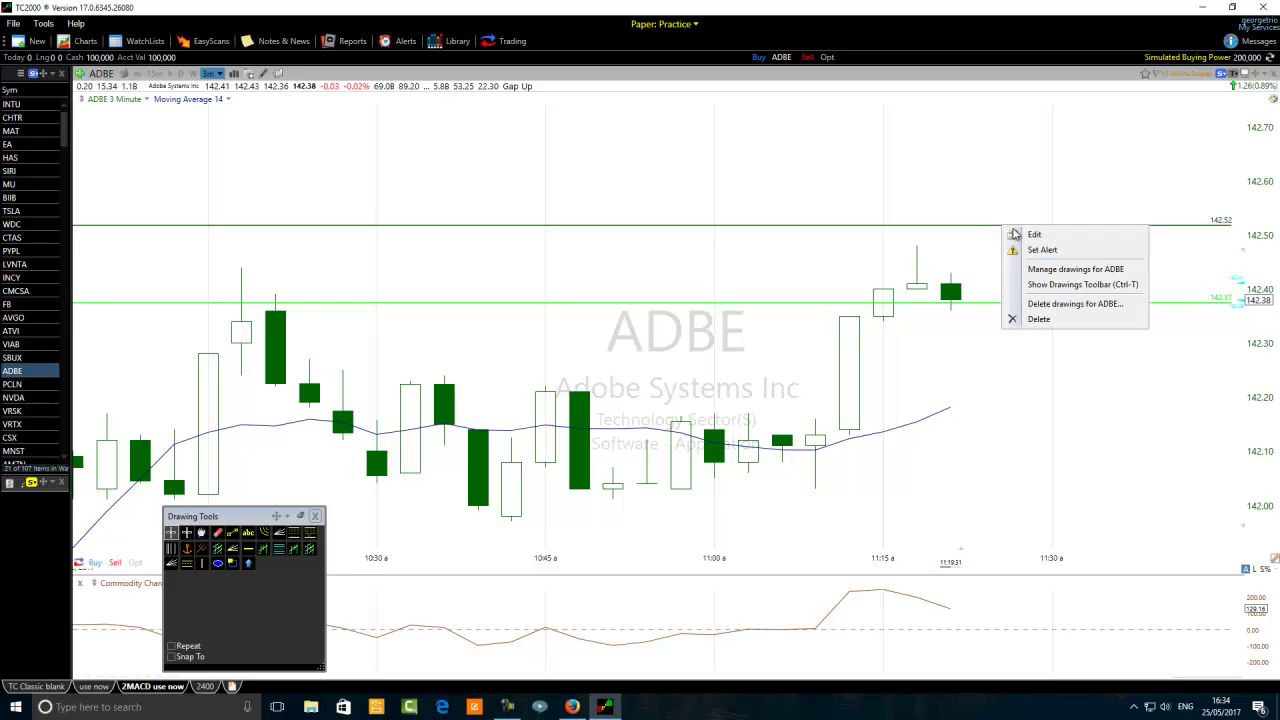
left_click(1035, 236)
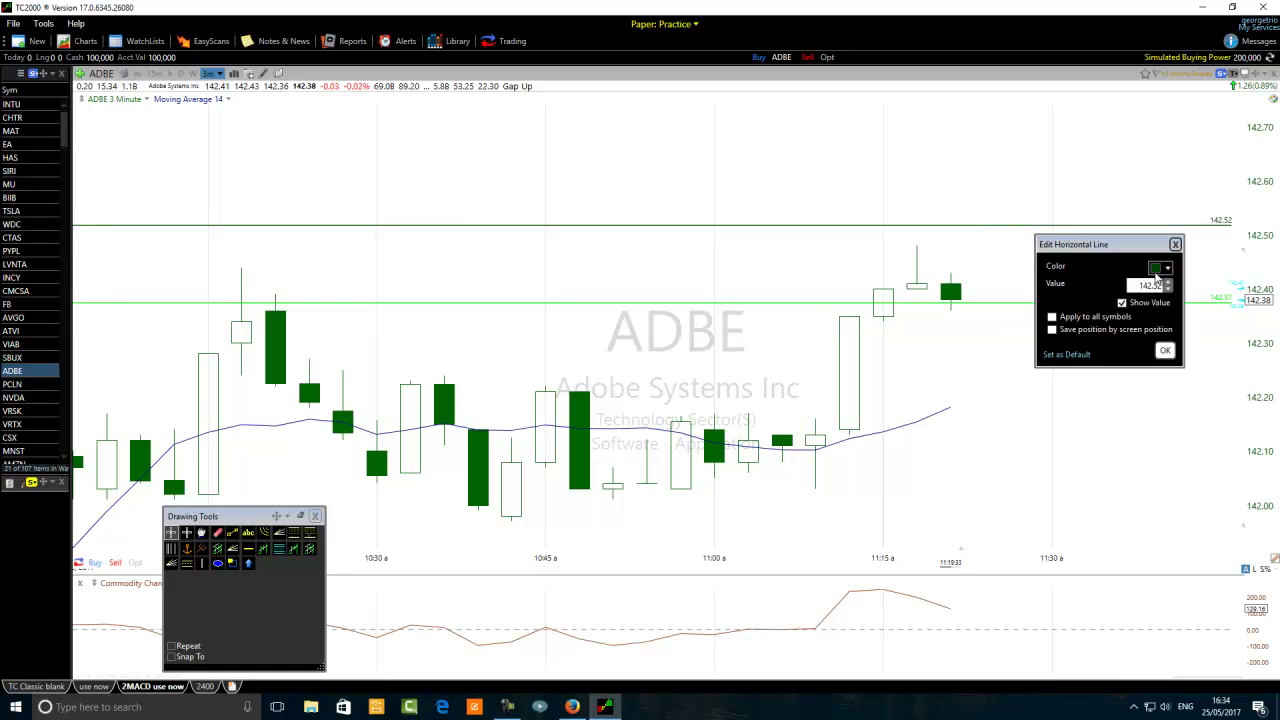
left_click(1160, 268)
left_click(1174, 357)
left_click(1165, 352)
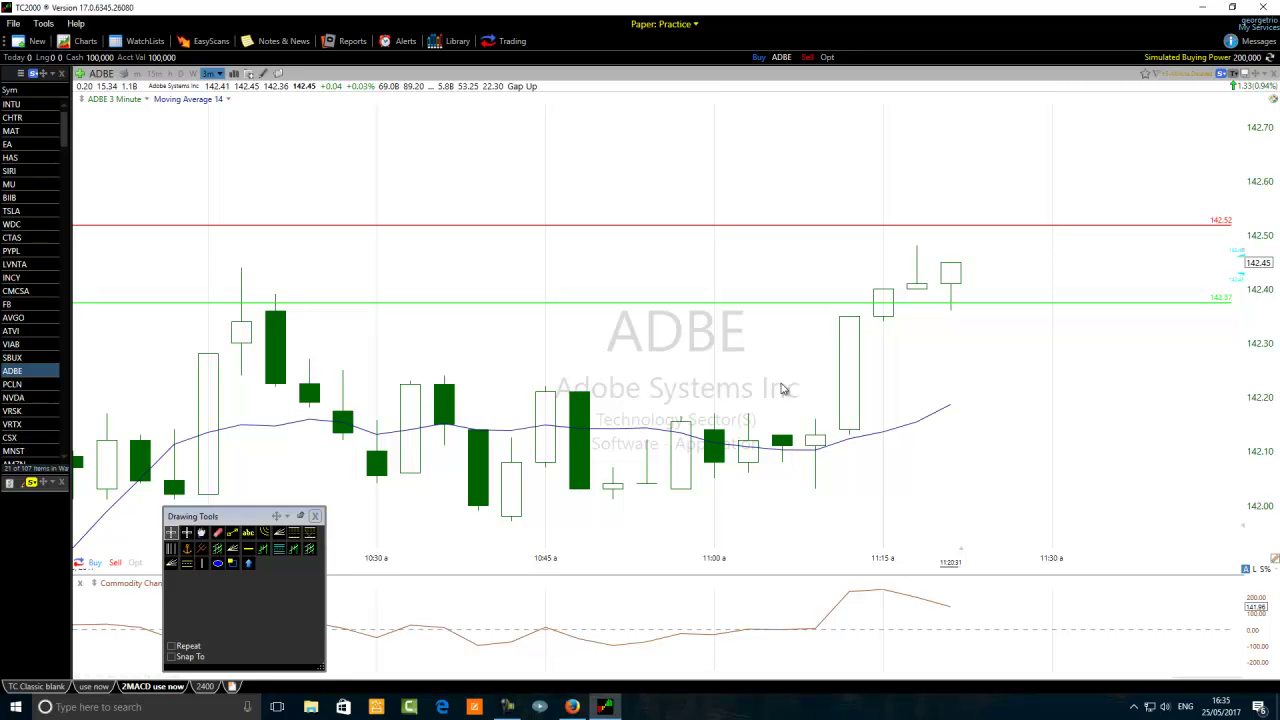
Switch the ADBE chart to the Monthly timeframe, showing the full multi-year trend
left_click(219, 74)
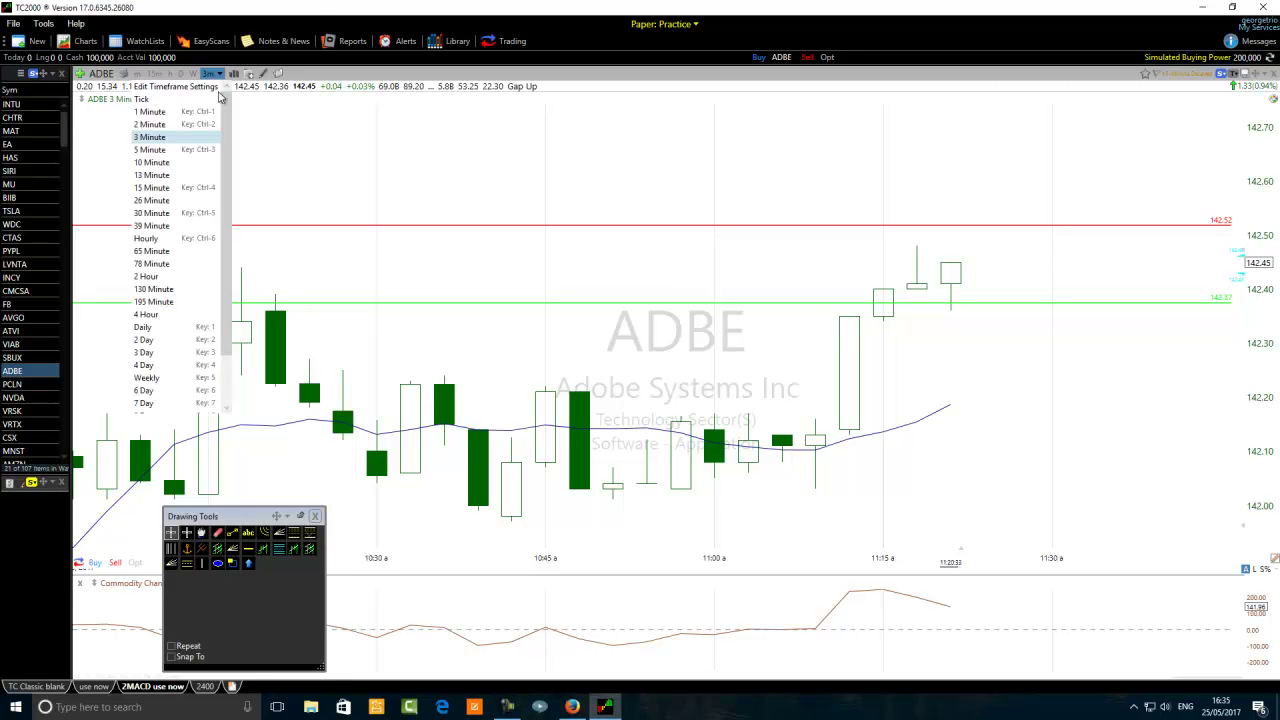
scroll(228, 395, "down", 2)
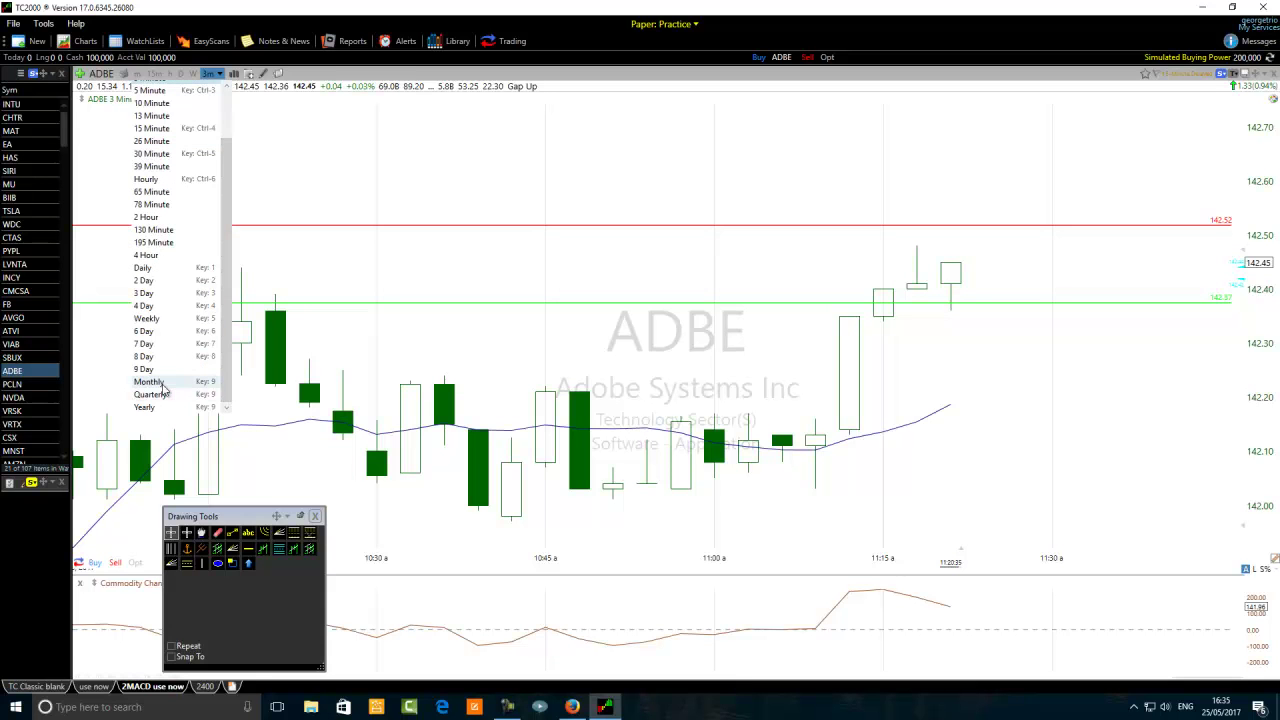
left_click(162, 384)
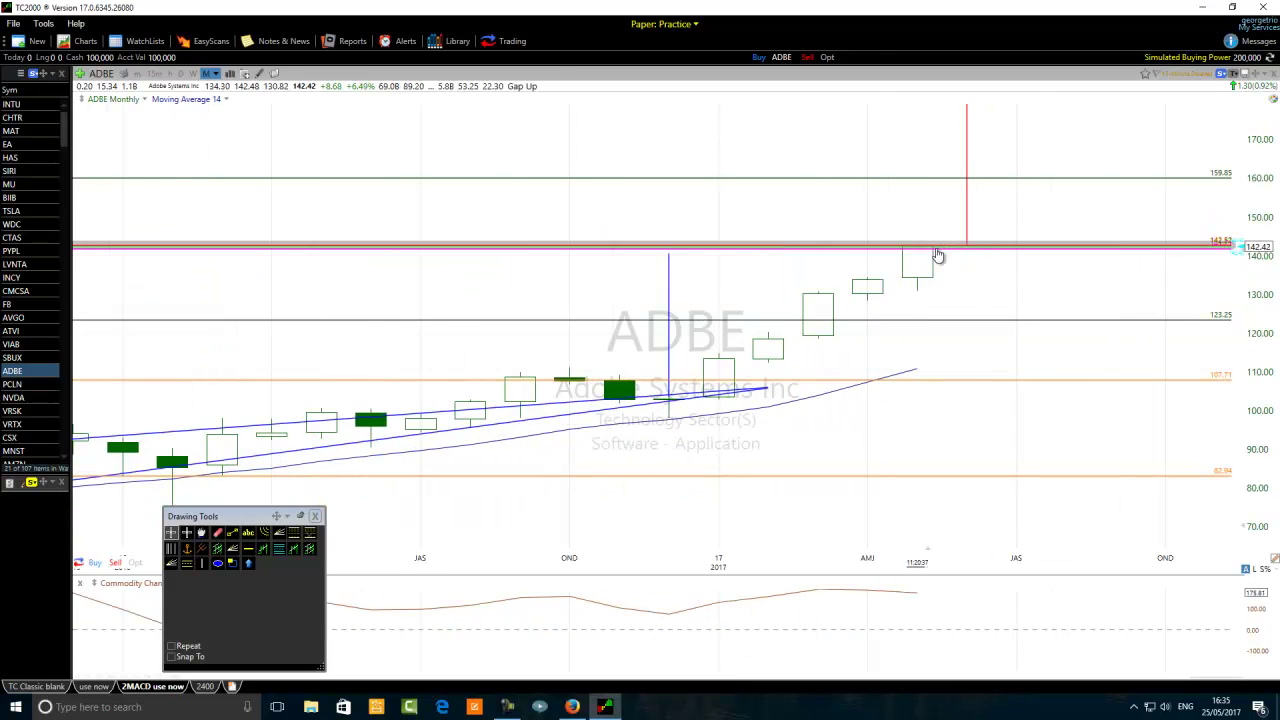
scroll(734, 354, "down", 6)
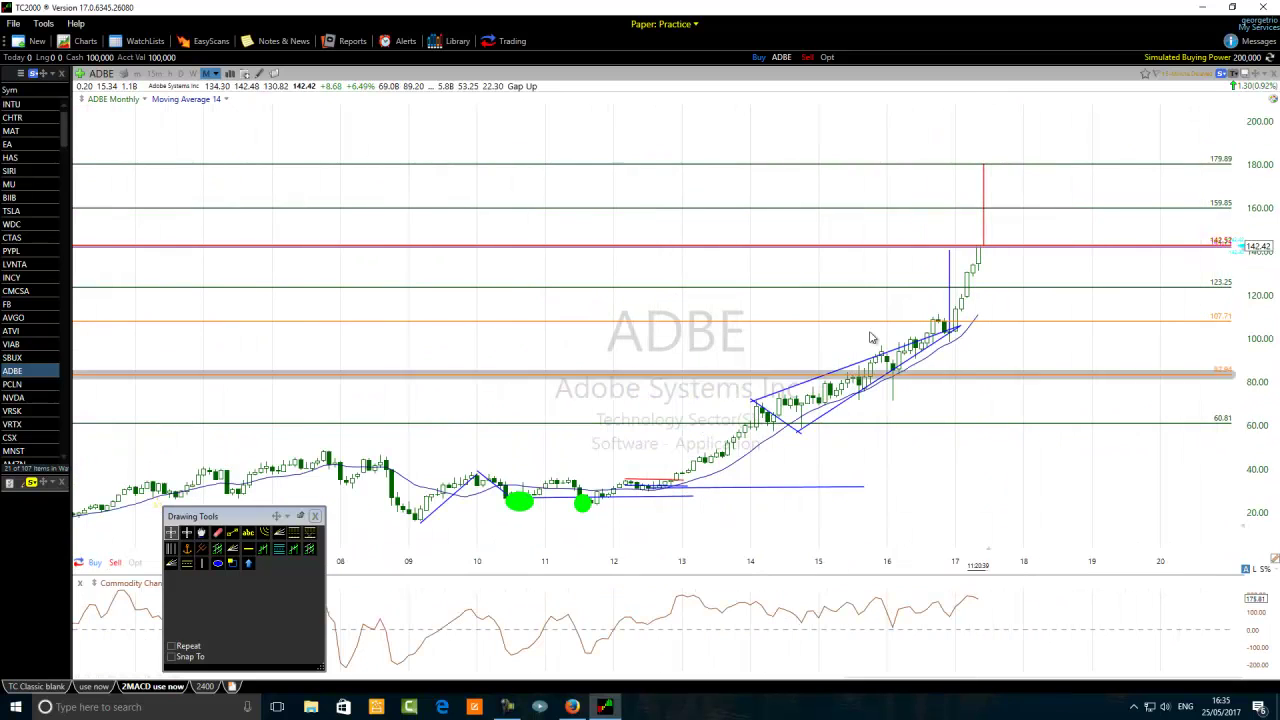
Move the vertical blue line to the wedge's start in early 2014, with its foot on the long blue horizontal line
left_click_drag(948, 283, 755, 440)
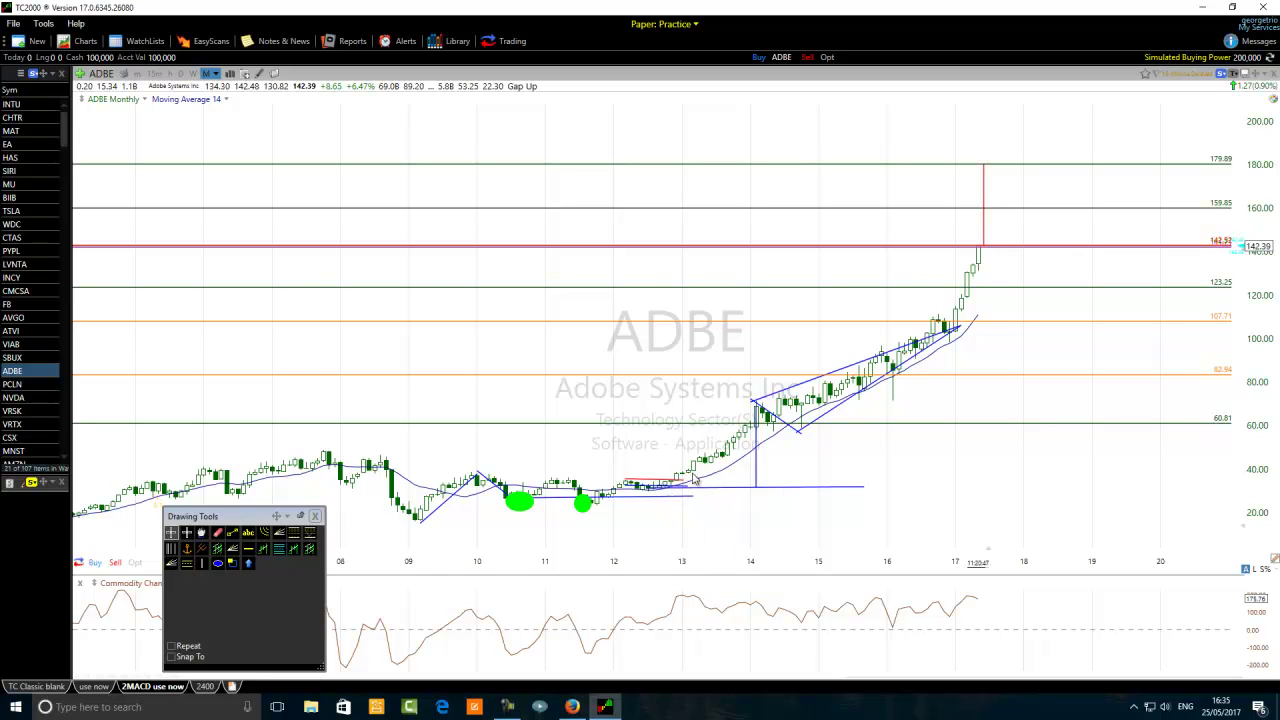
mouse_move(759, 403)
left_click_drag(754, 490, 757, 494)
left_click(757, 487)
left_click(803, 428)
Change the color of the wedge's upper trend line to red
right_click(850, 370)
left_click(882, 379)
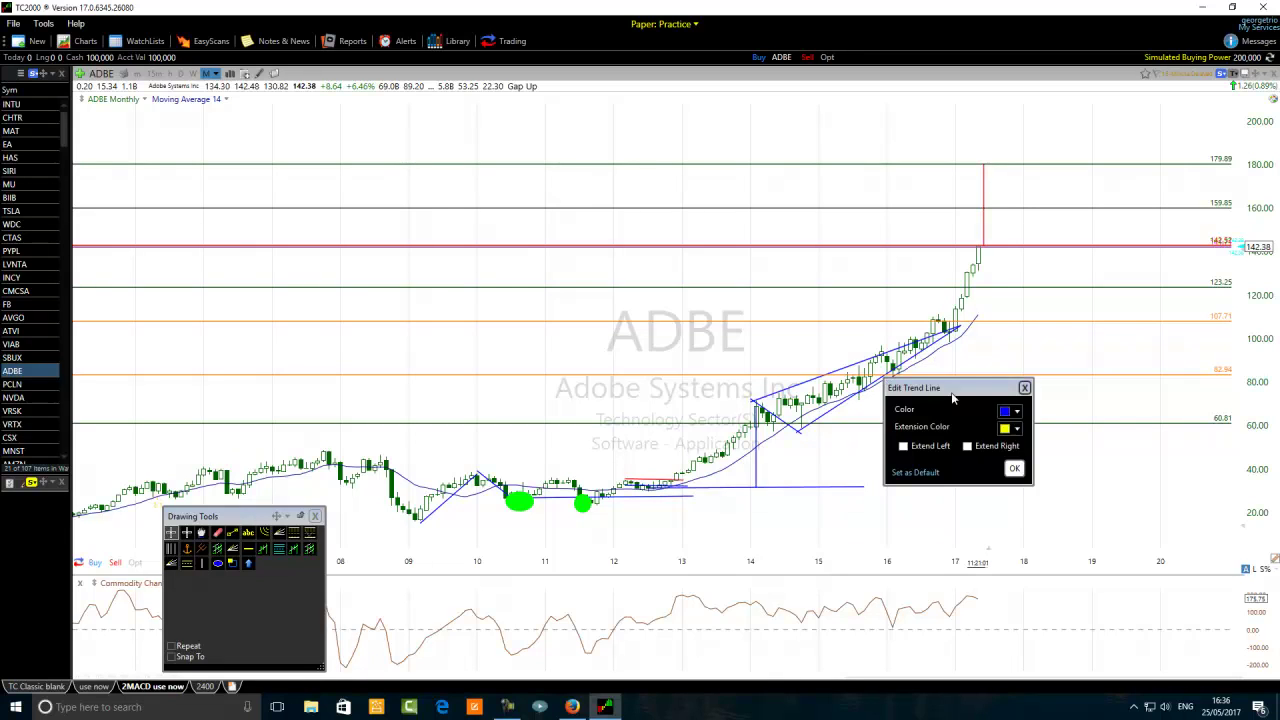
left_click(1010, 412)
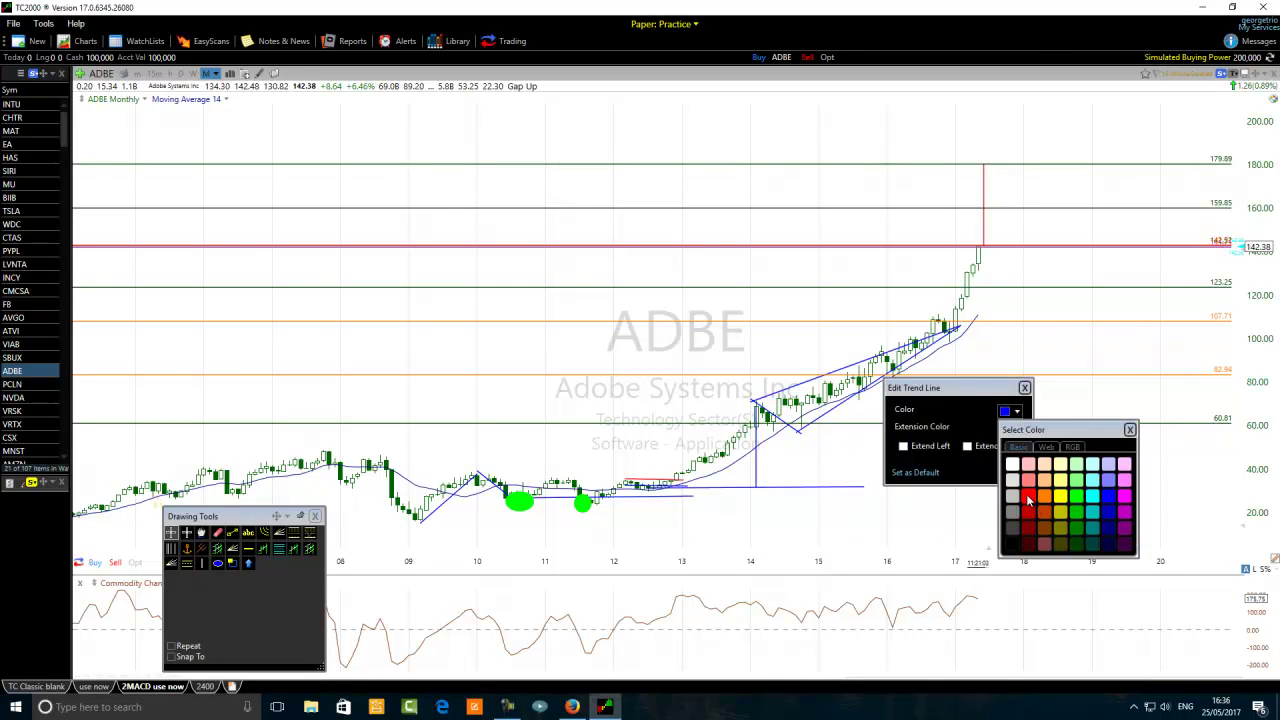
left_click(1029, 497)
left_click(1022, 478)
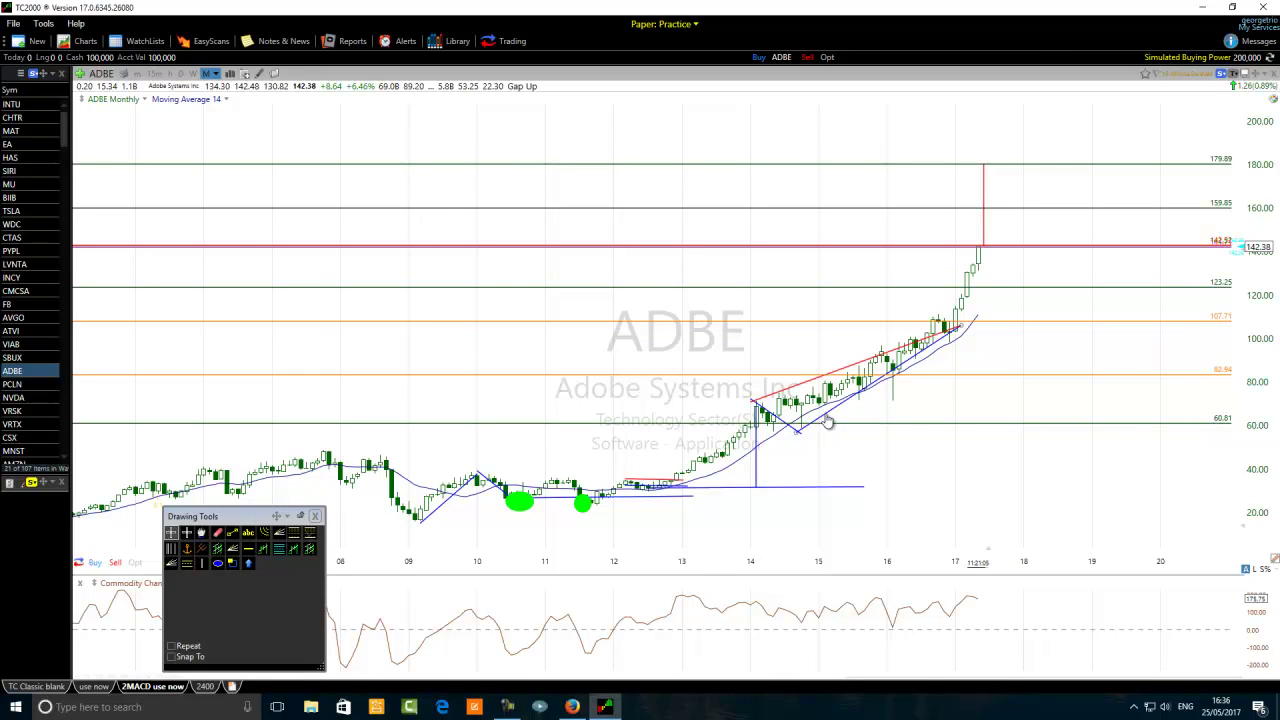
Change the color of the wedge's lower trend line to red
right_click(828, 418)
left_click(860, 426)
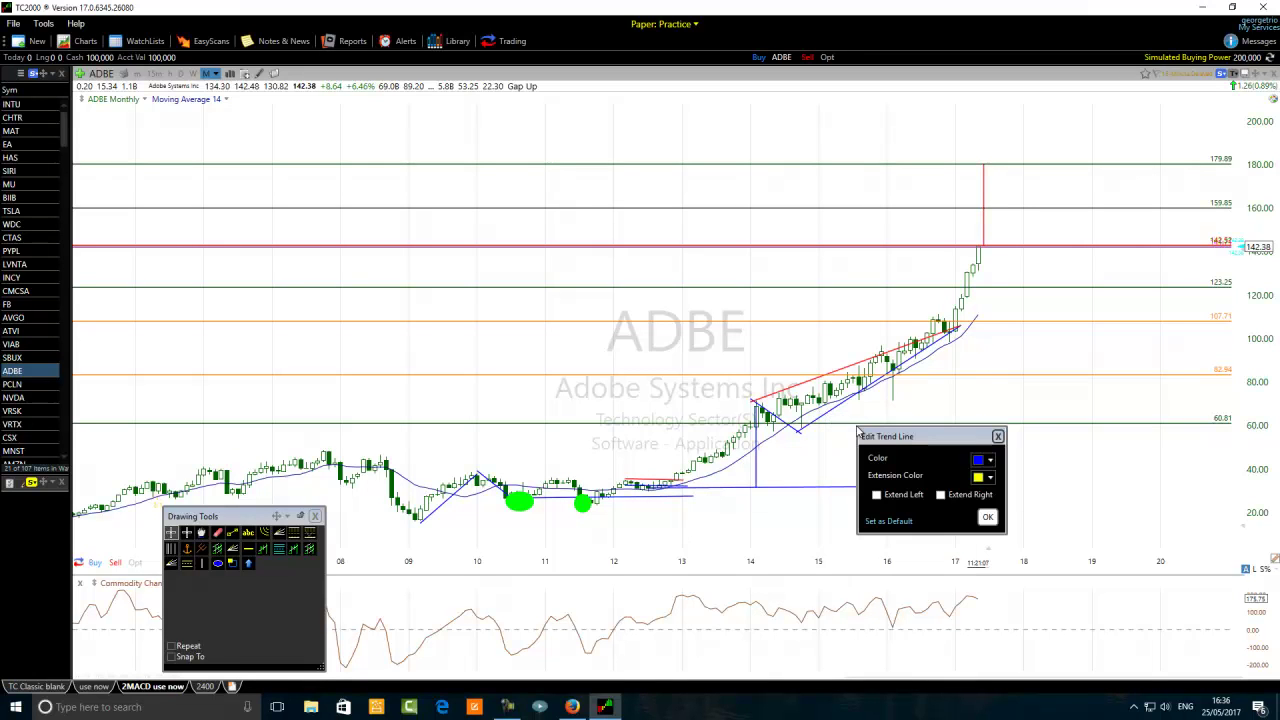
left_click(985, 460)
left_click(1002, 546)
left_click(987, 517)
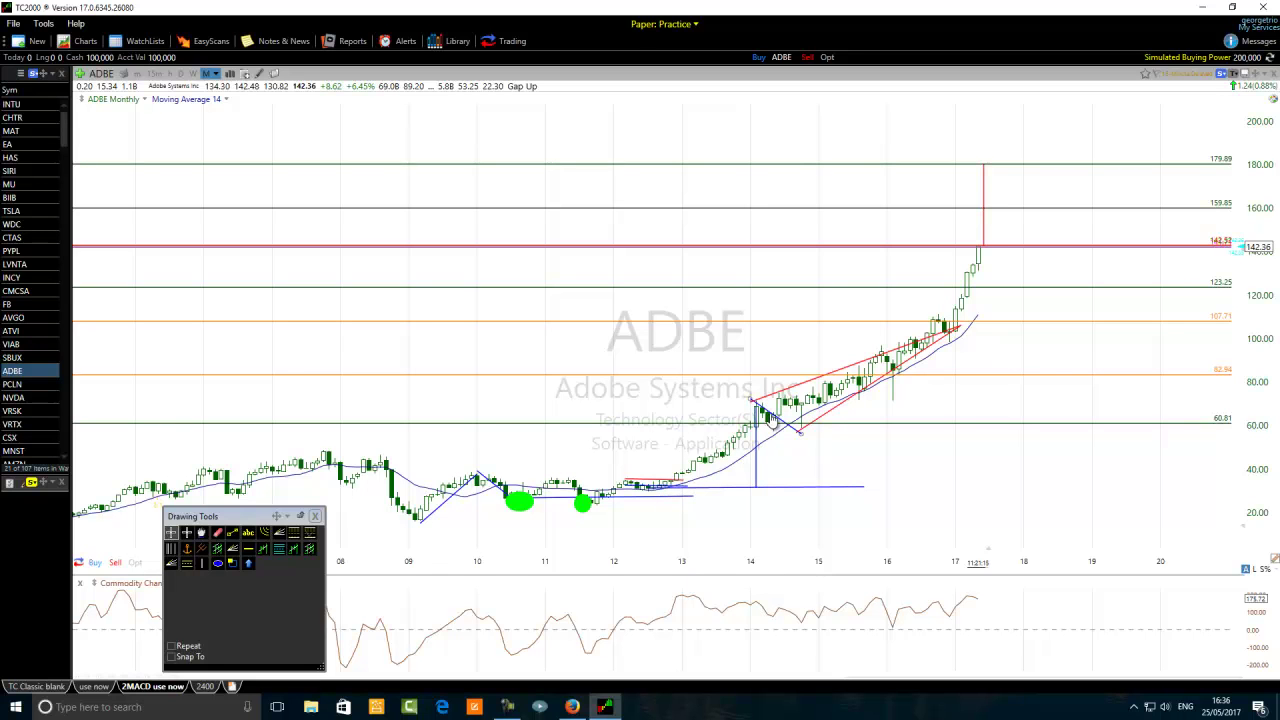
Change the color of the short descending line closing the wedge's wide end to red
right_click(772, 419)
left_click(803, 427)
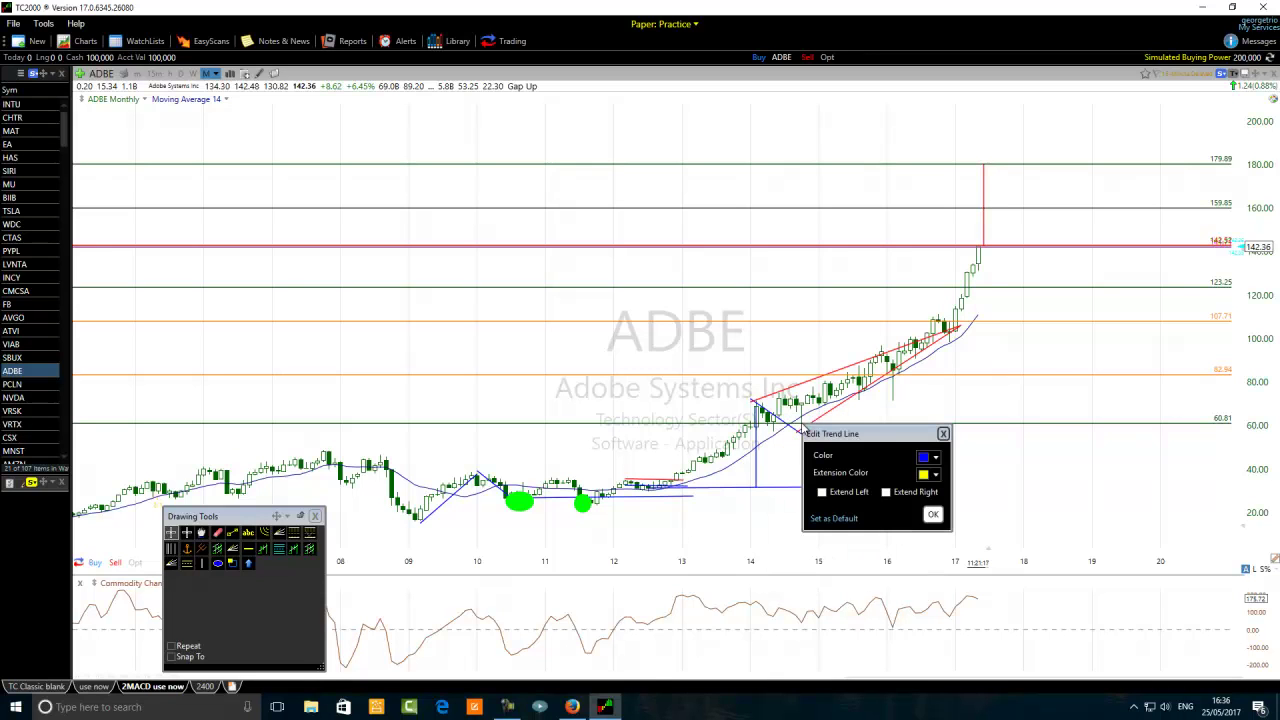
left_click(930, 459)
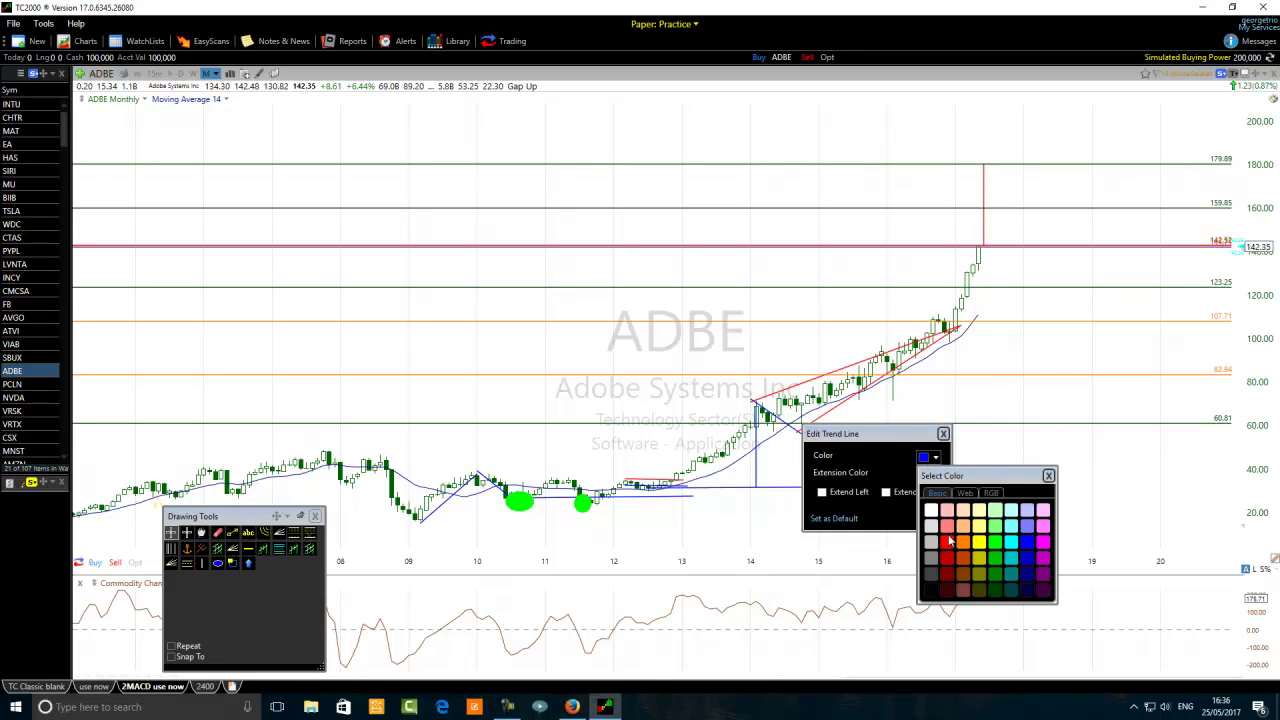
left_click(946, 541)
left_click(932, 515)
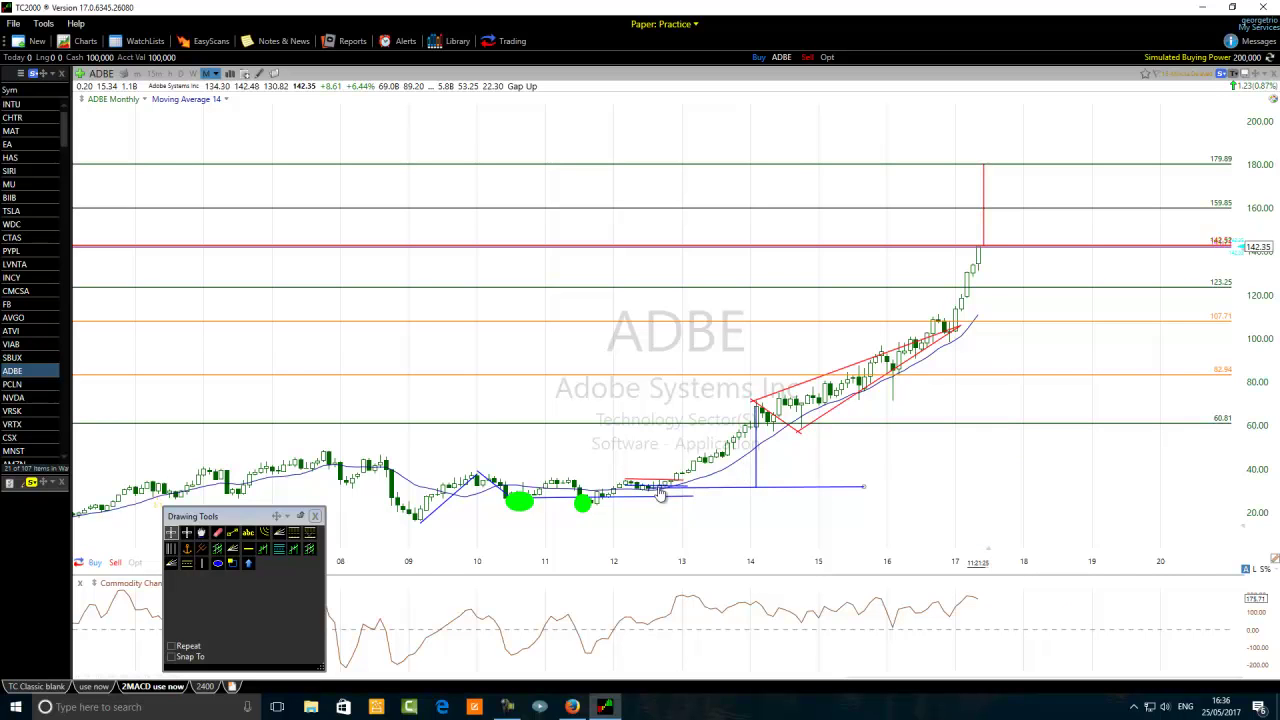
Move the vertical blue line to the wedge's tip in late 2016 so it reaches up to the red horizontal line
mouse_move(756, 460)
left_click_drag(756, 460, 948, 297)
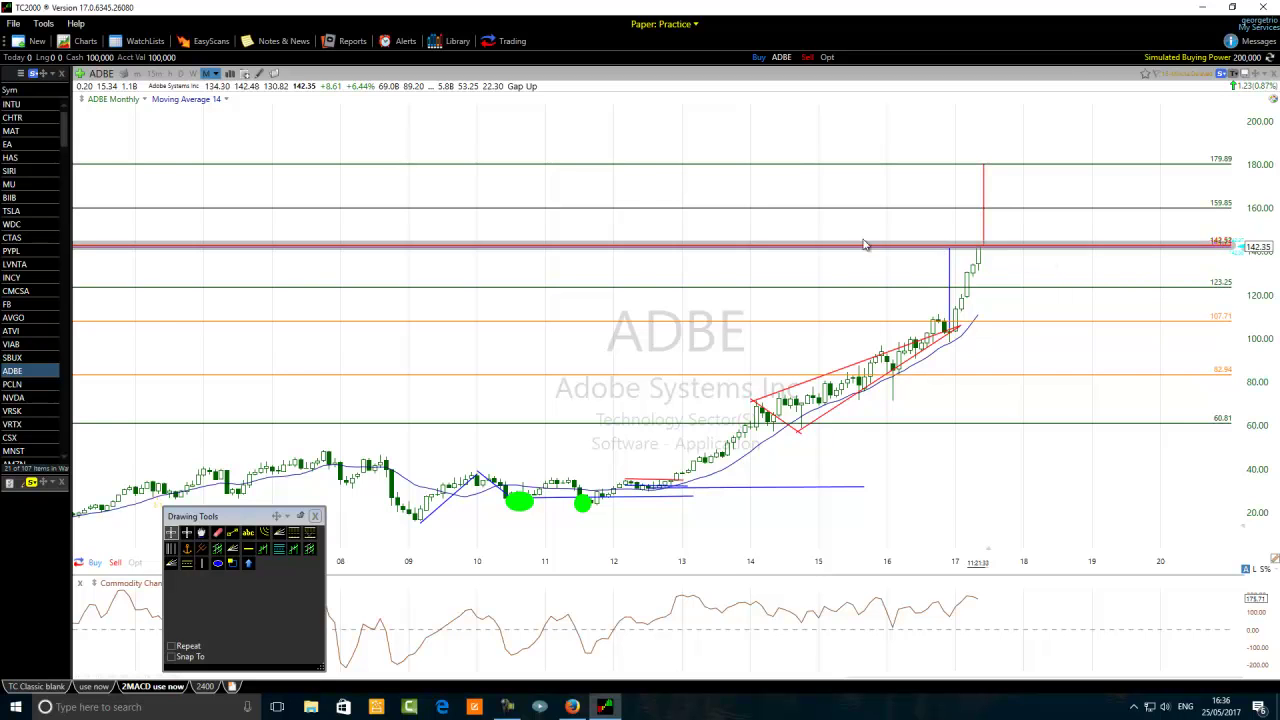
scroll(709, 283, "up", 2)
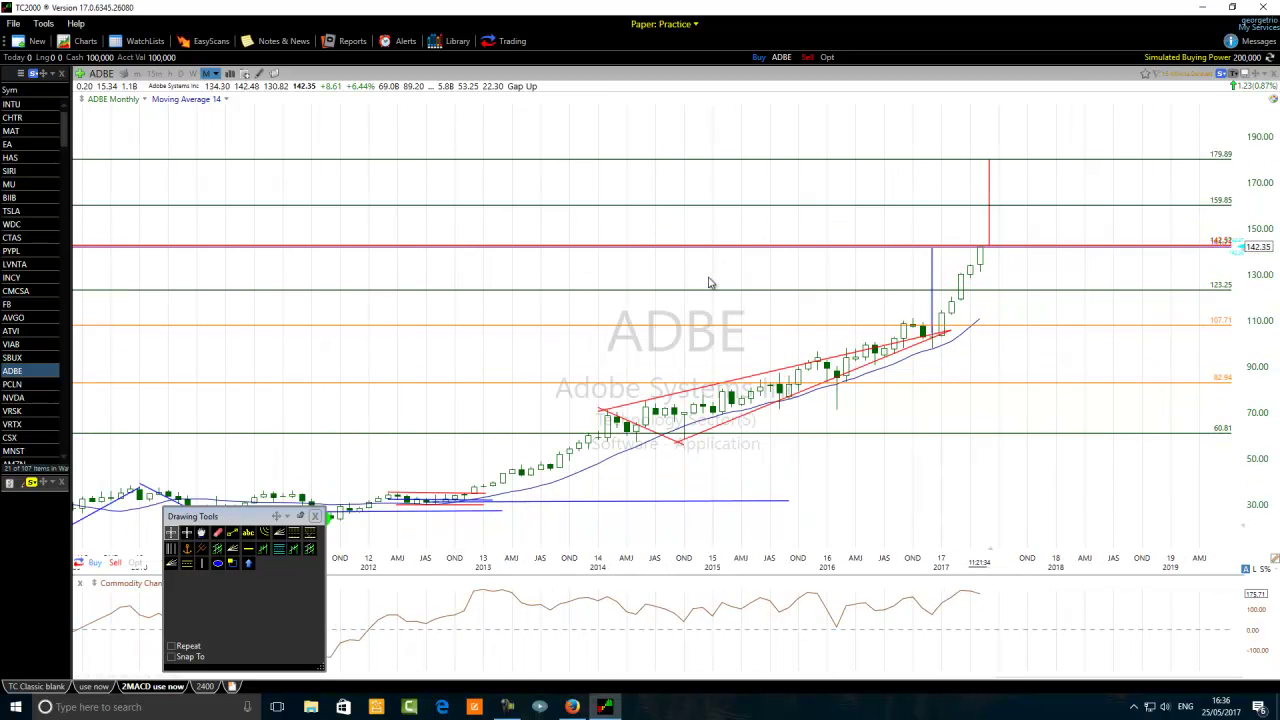
left_click(216, 74)
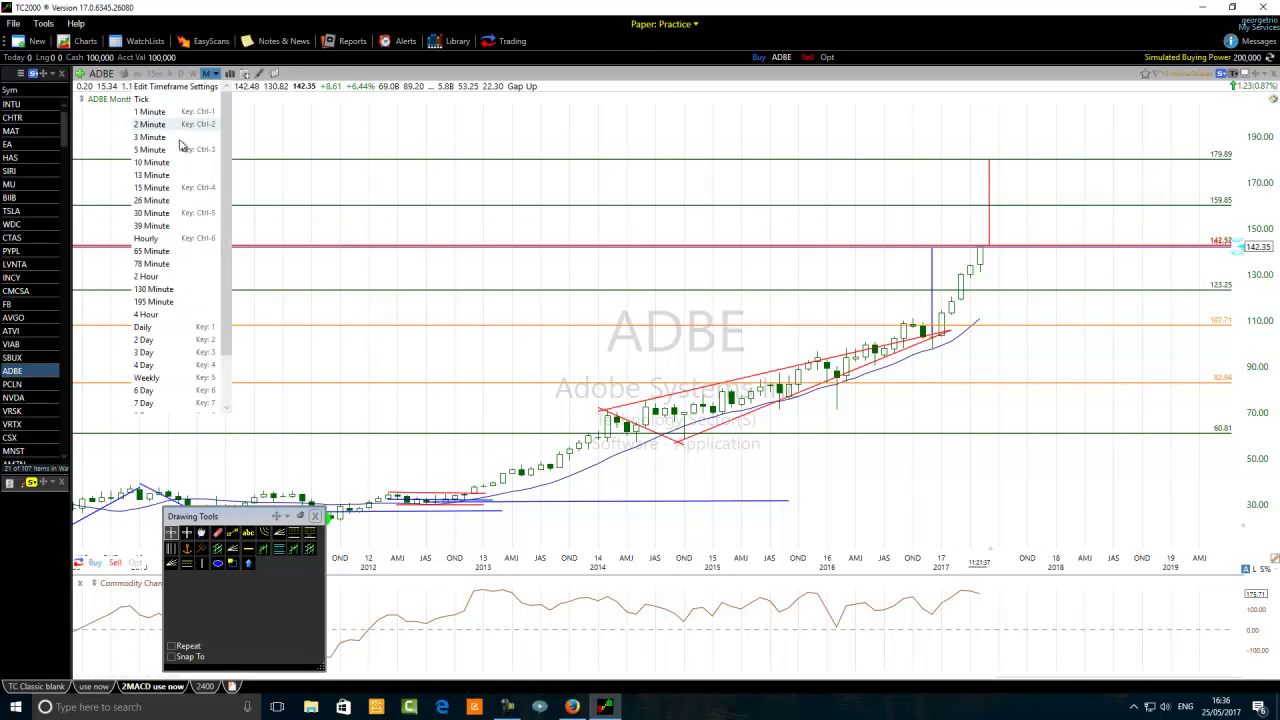
left_click(983, 232)
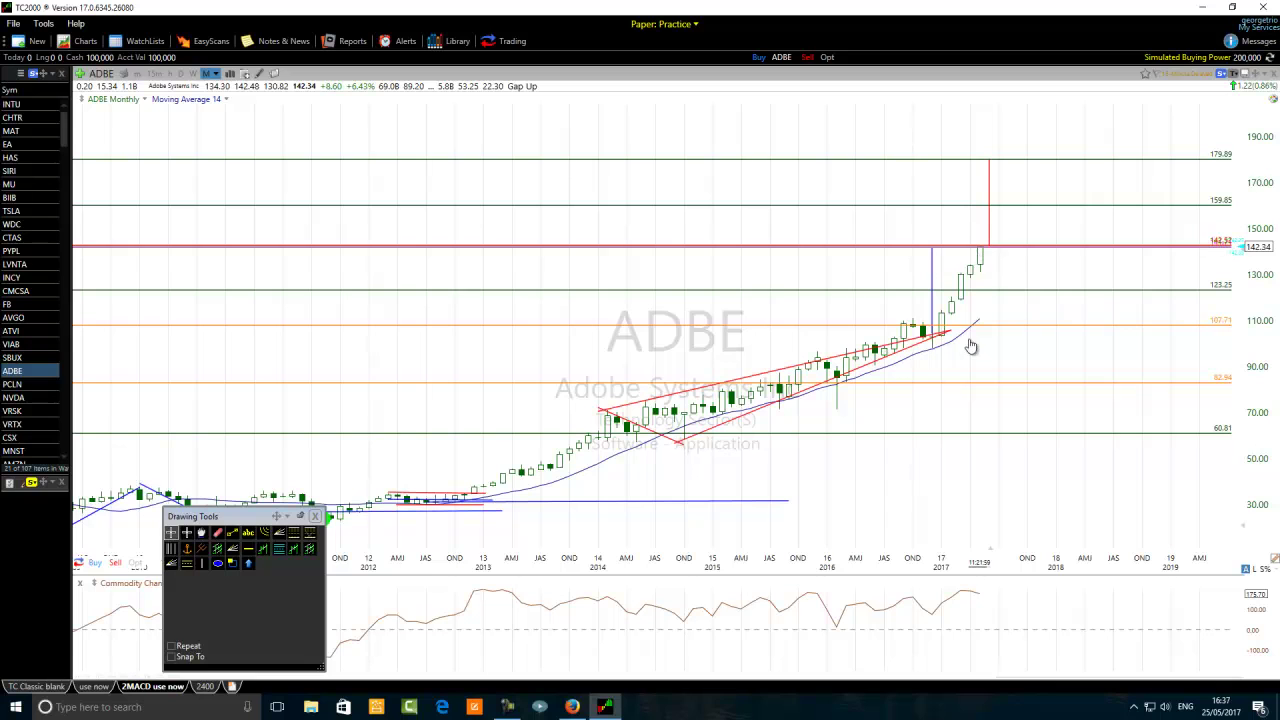
Switch the ADBE chart back to the 3 Minute timeframe and frame the latest session
mouse_move(980, 255)
left_click(213, 77)
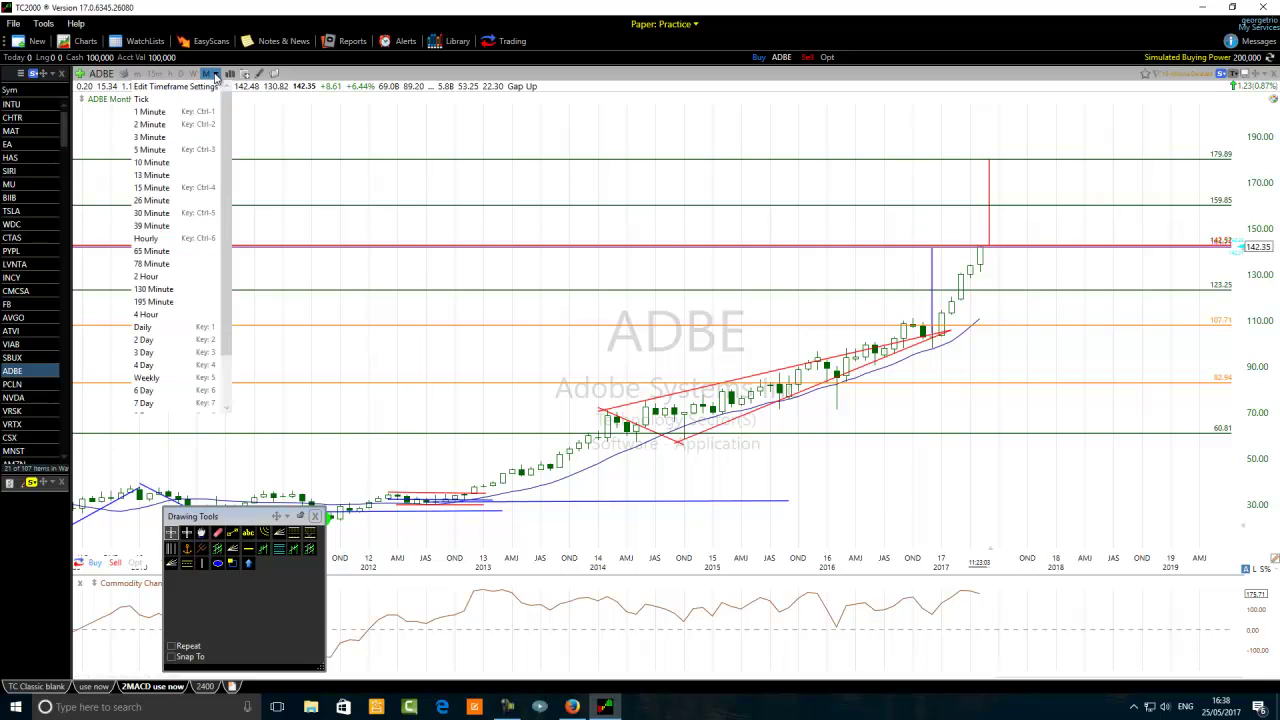
left_click(158, 139)
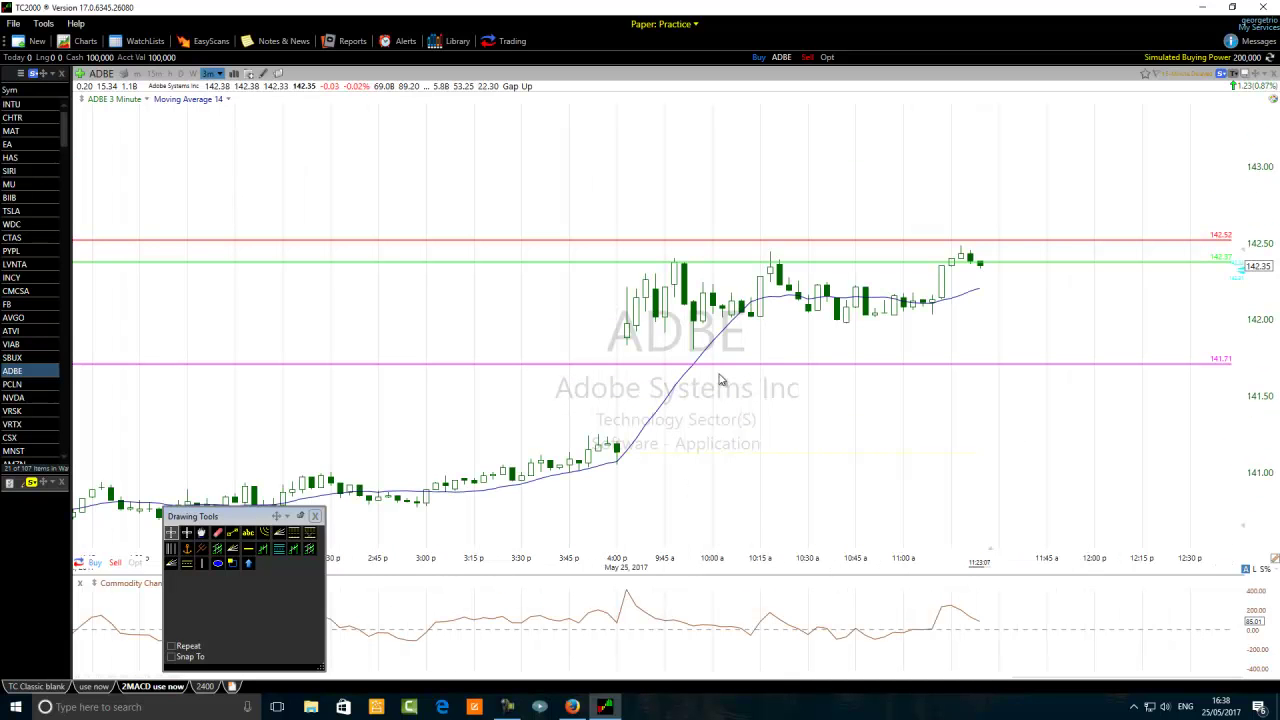
scroll(724, 355, "up", 3)
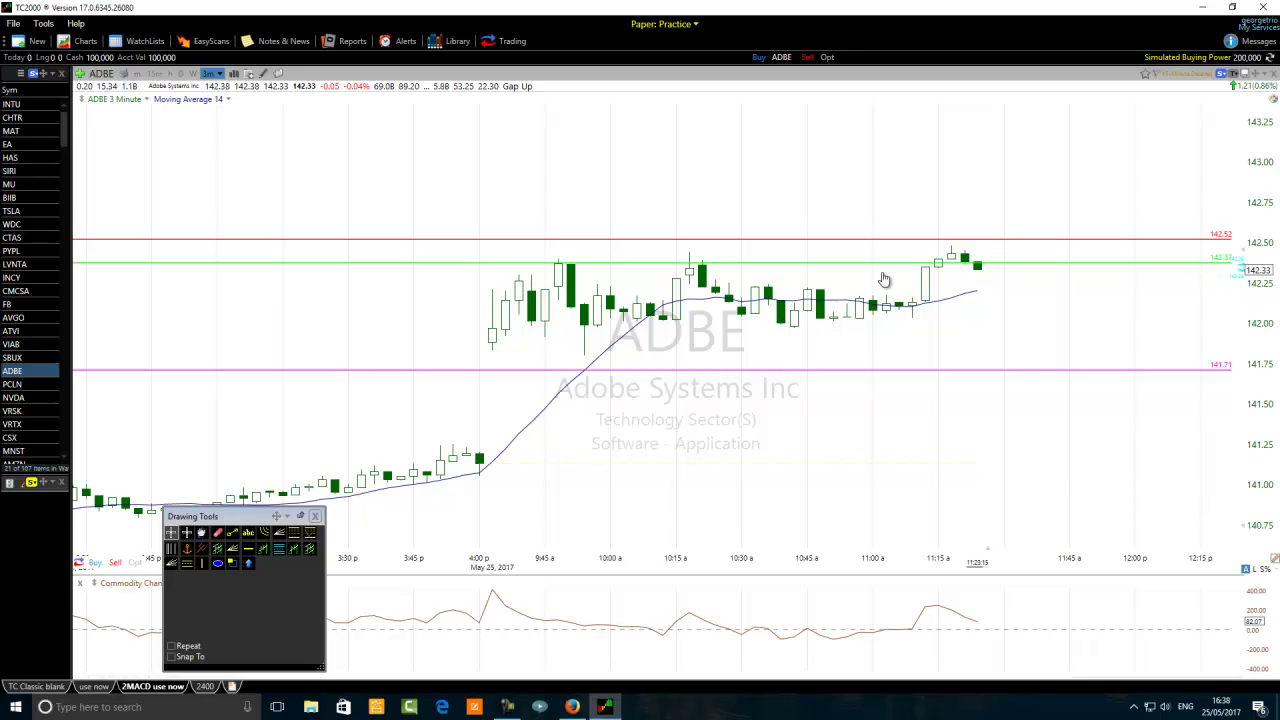
Open the system clock and calendar to check the local time and the additional clocks
mouse_move(974, 248)
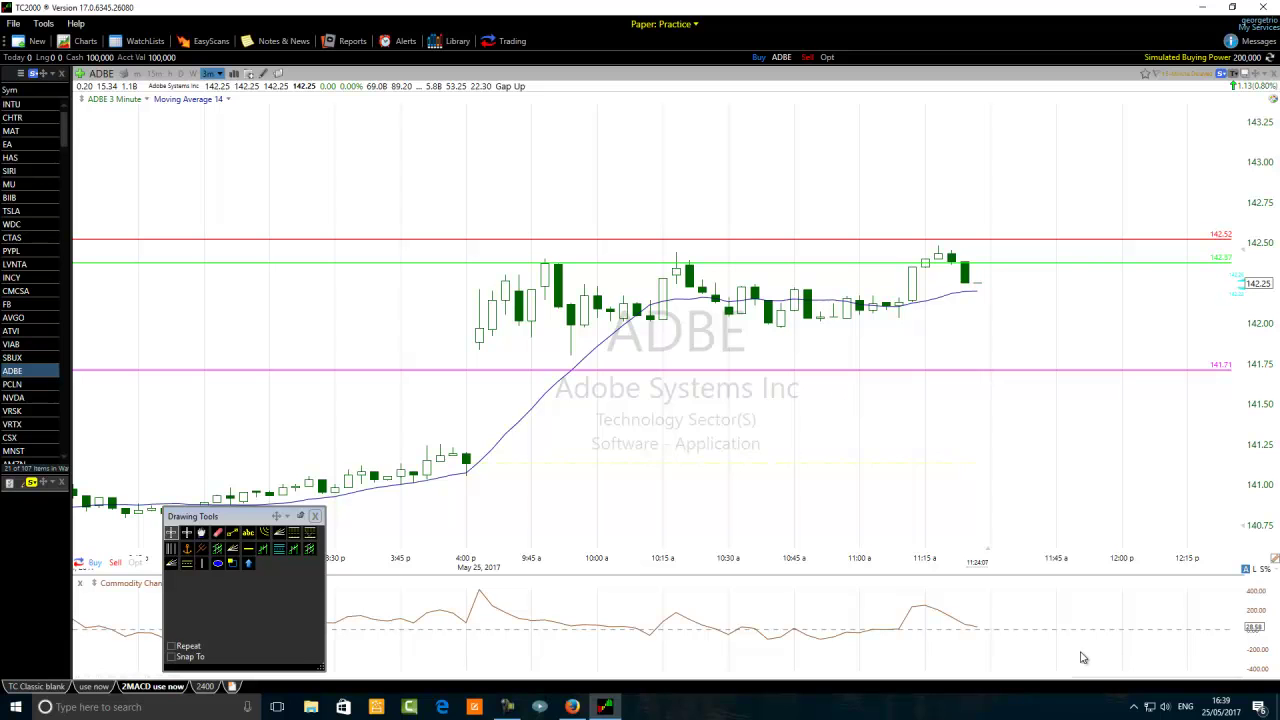
mouse_move(1217, 707)
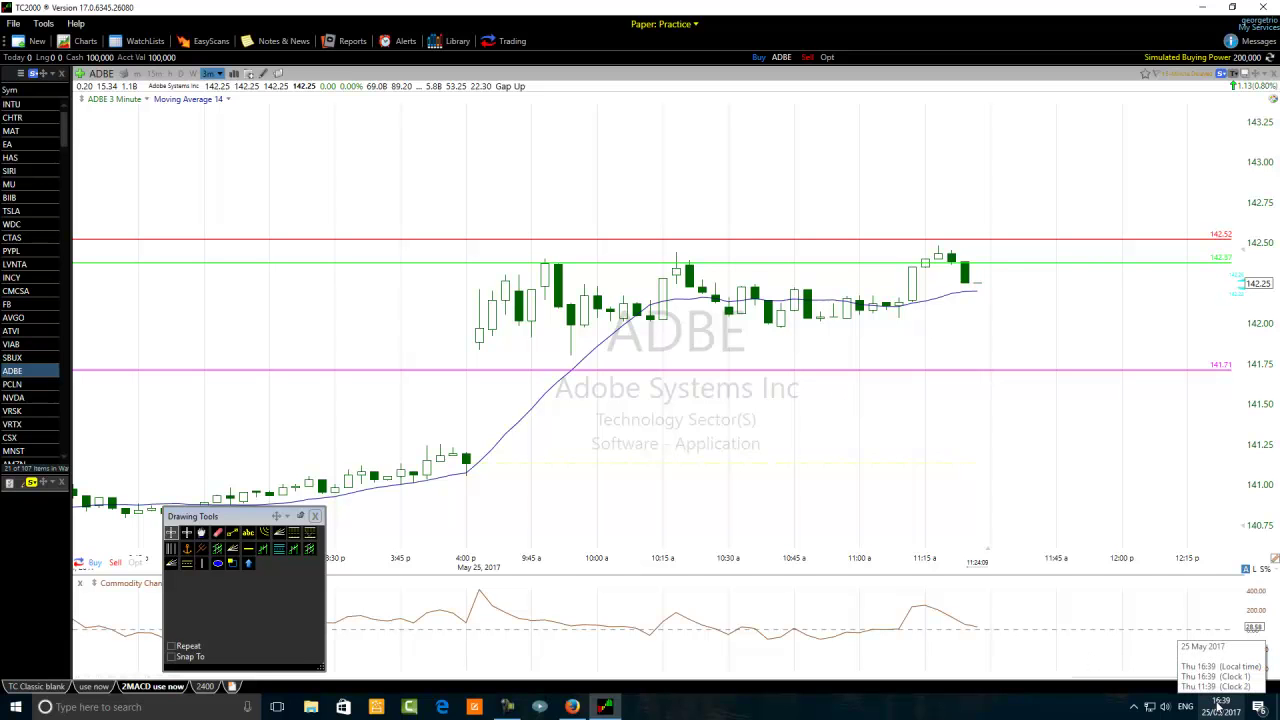
left_click(1218, 707)
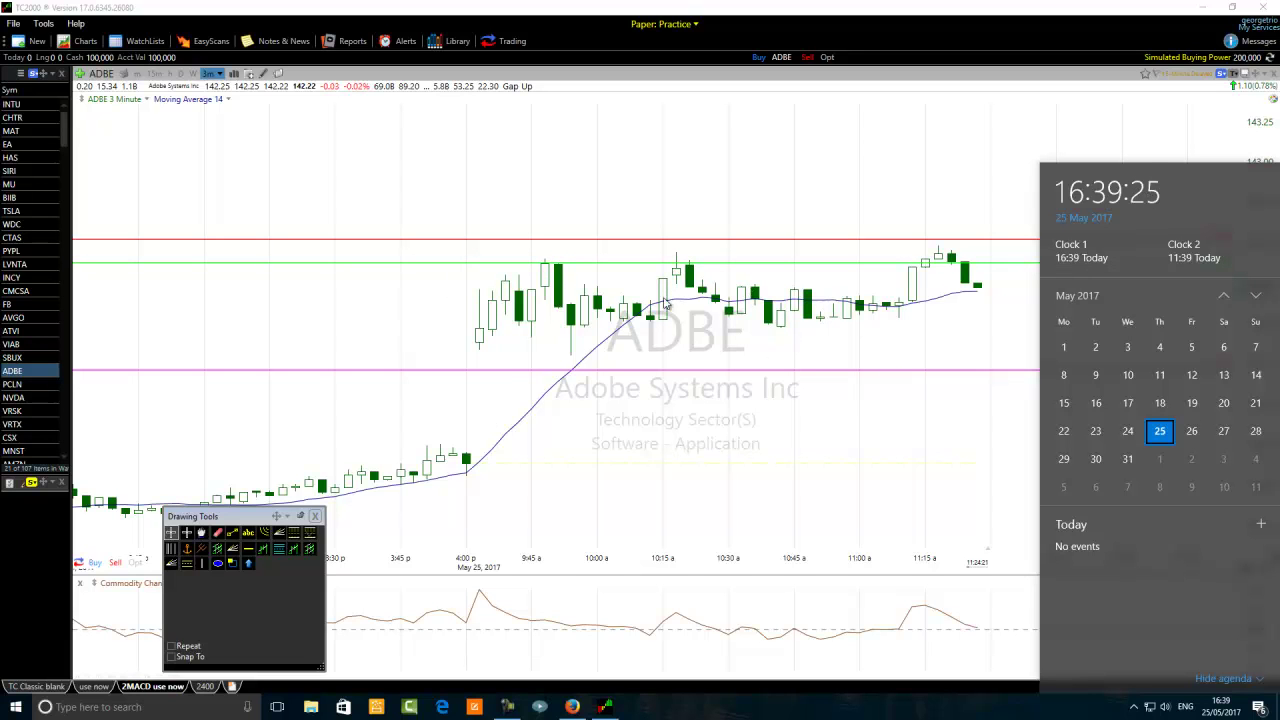
Draw green ellipses above the three session peaks, around 9:45, 10:20 and 11:20, overlapping the red 142.52 line
left_click(217, 563)
left_click_drag(582, 190, 534, 279)
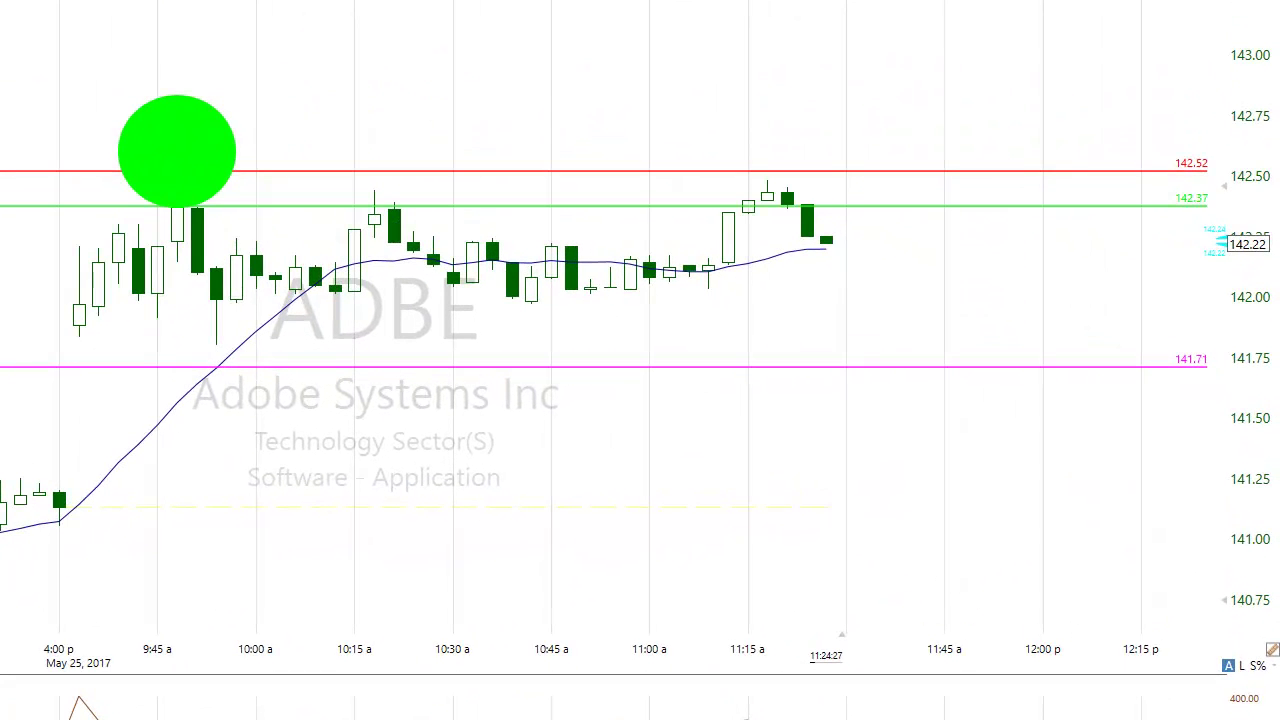
left_click_drag(452, 108, 357, 208)
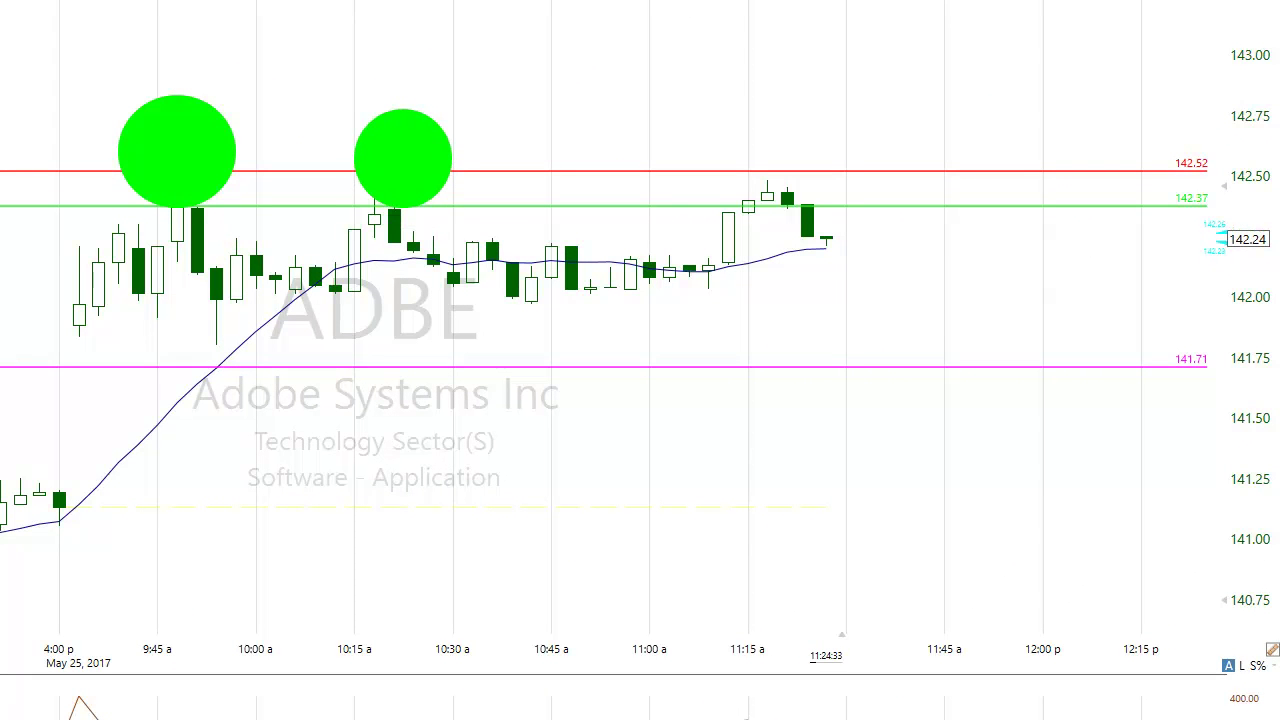
left_click_drag(866, 82, 726, 193)
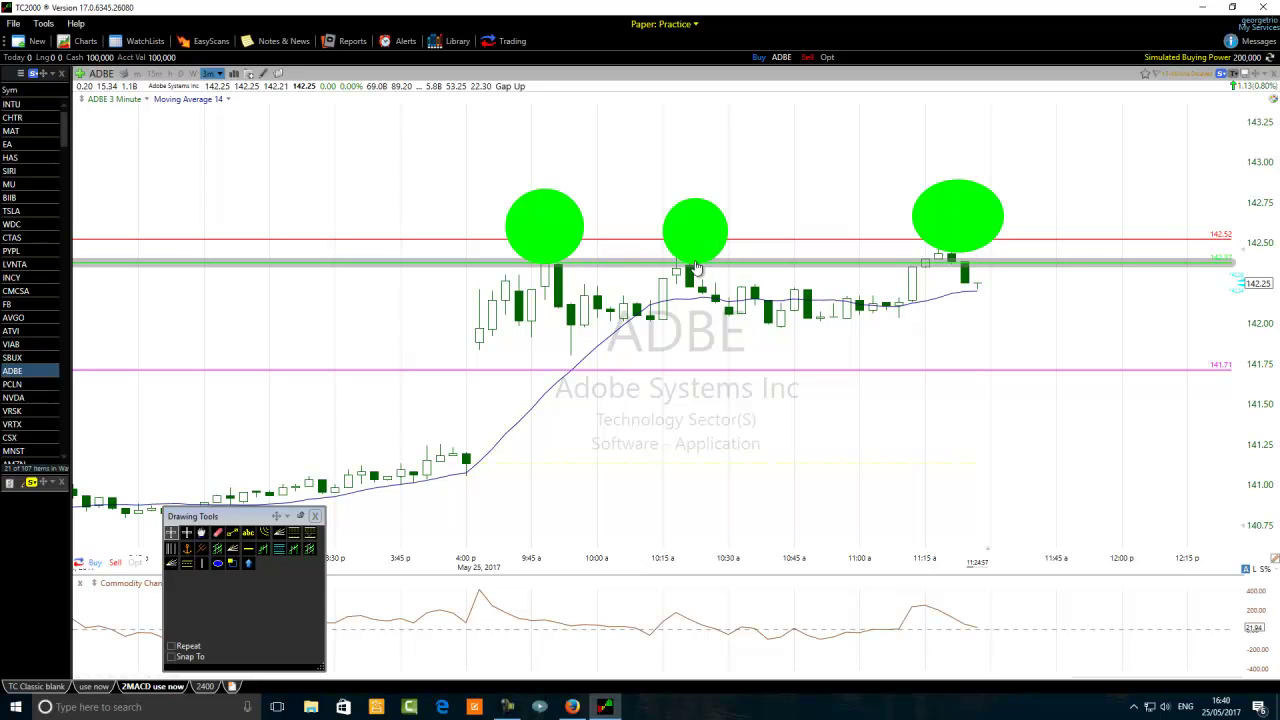
left_click(232, 533)
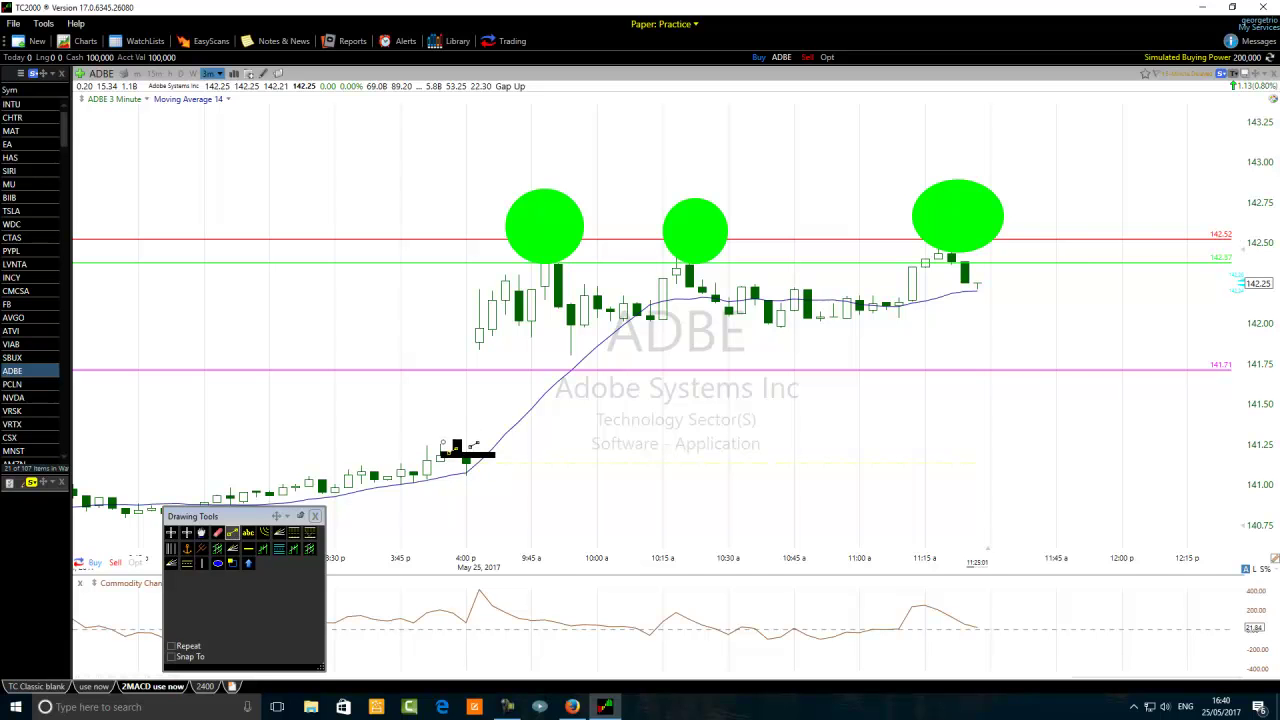
scroll(465, 468, "down", 4)
scroll(718, 443, "down", 2)
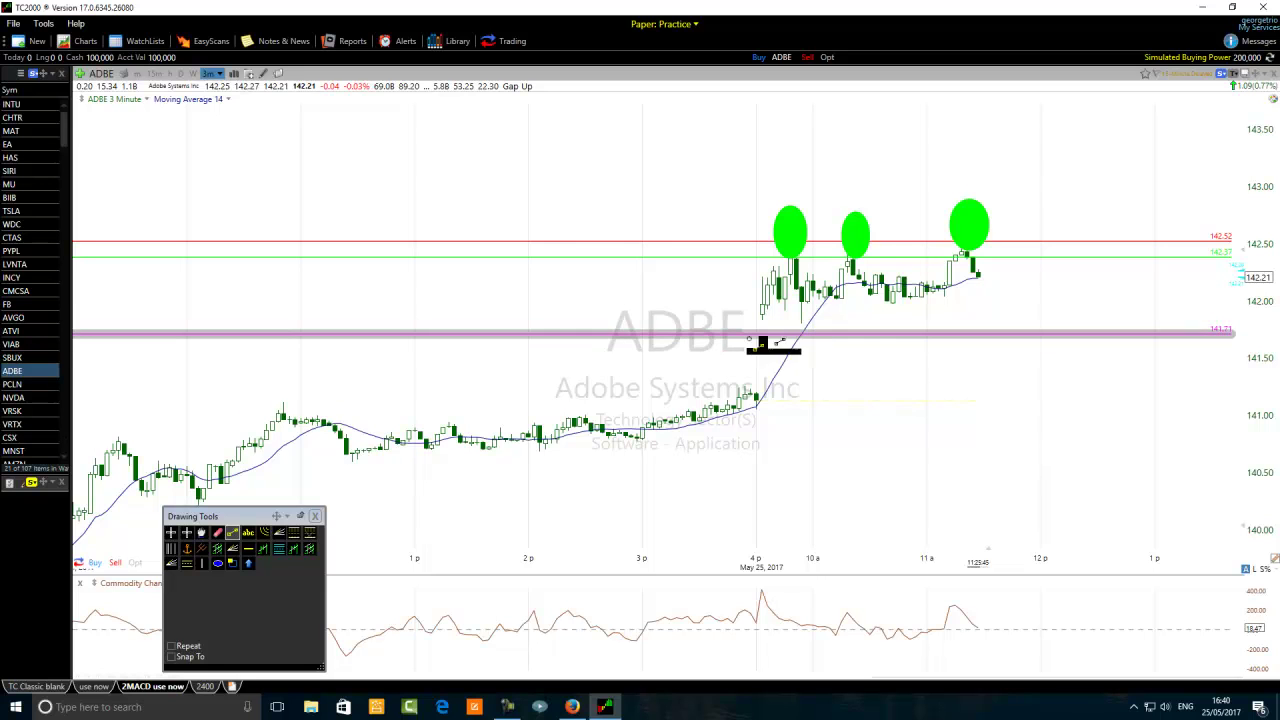
left_click(812, 334)
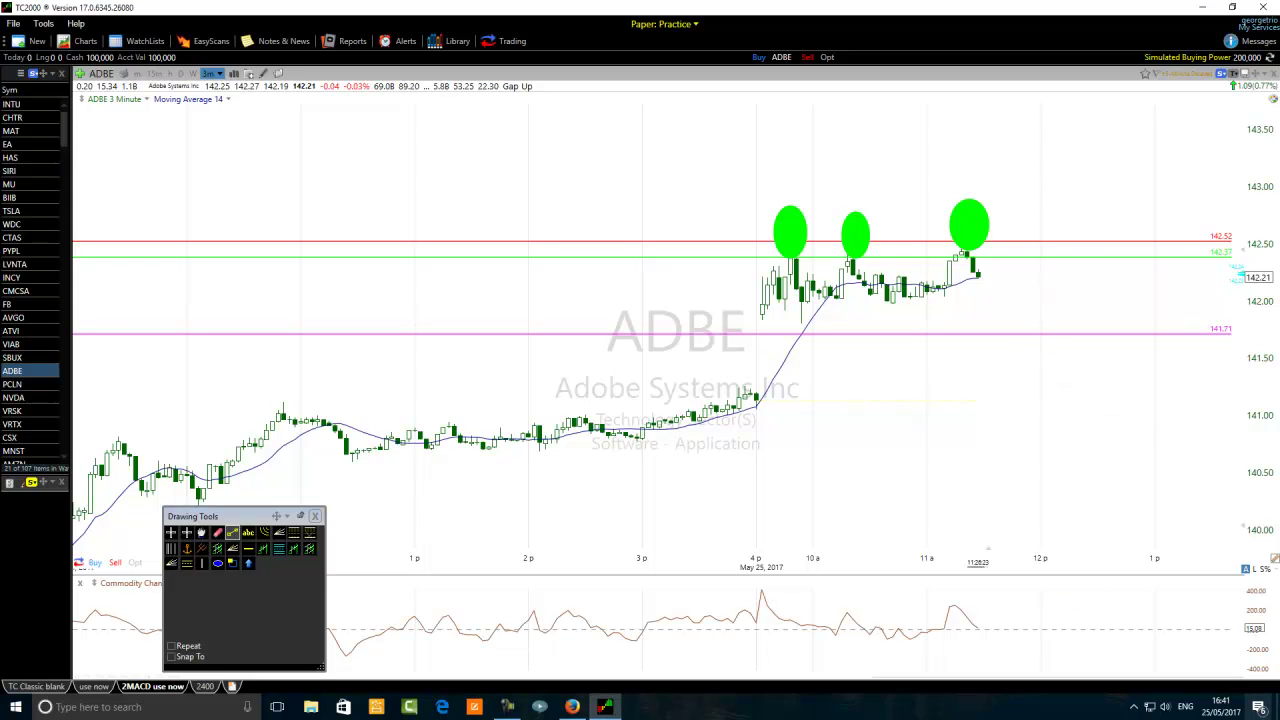
Check the current local time and additional clocks, and return the chart to its regular pointer tool
left_click(1224, 707)
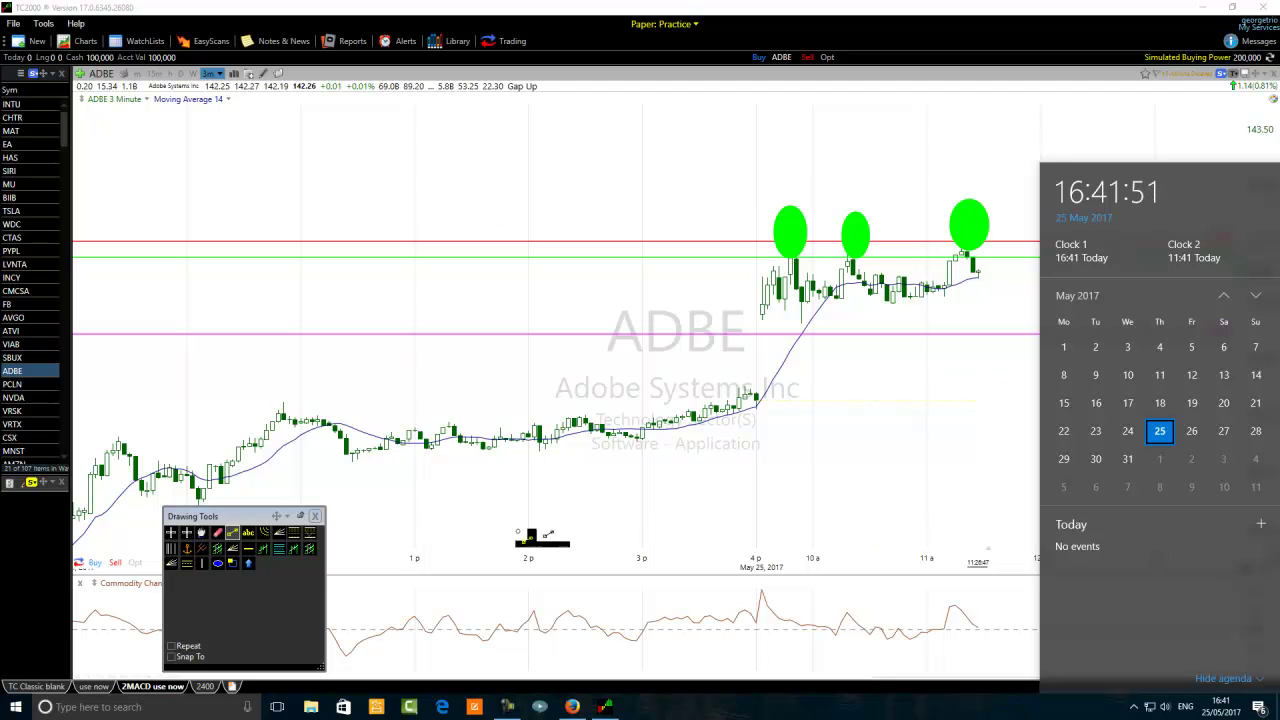
left_click(169, 534)
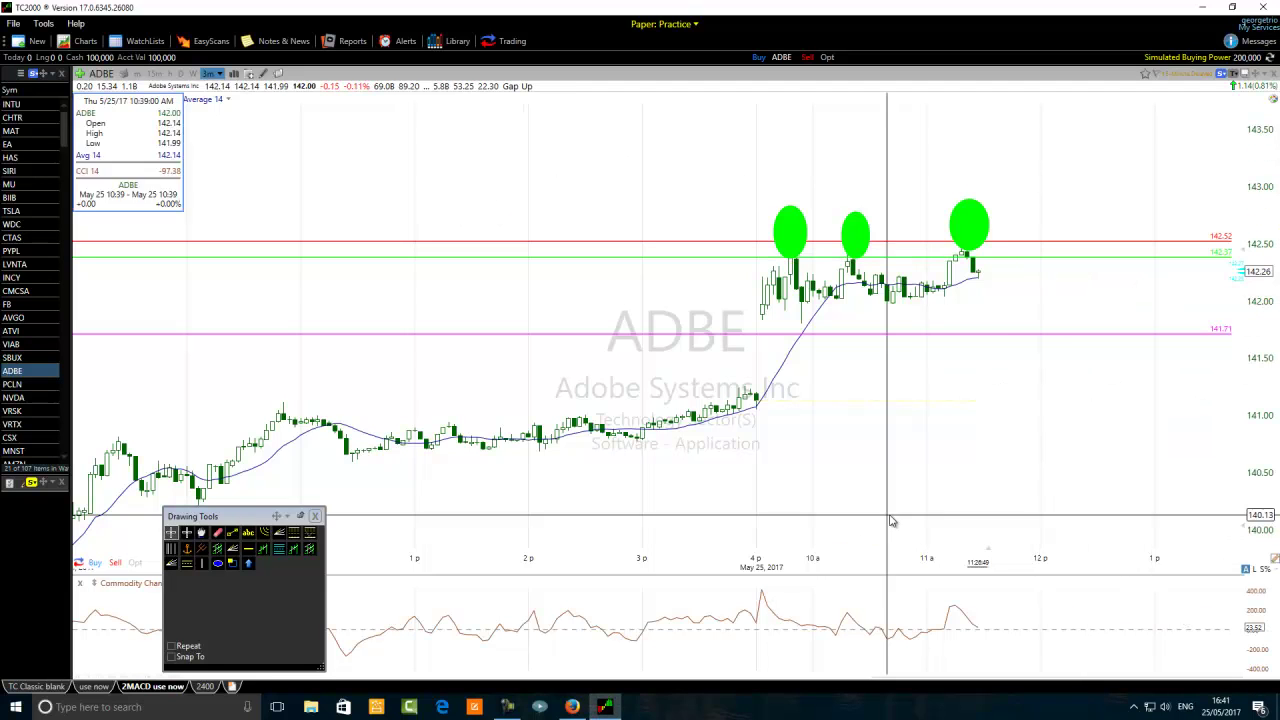
Switch the ADBE chart to the 30 Minute timeframe and examine the latest sessions around the marked price levels
left_click(220, 76)
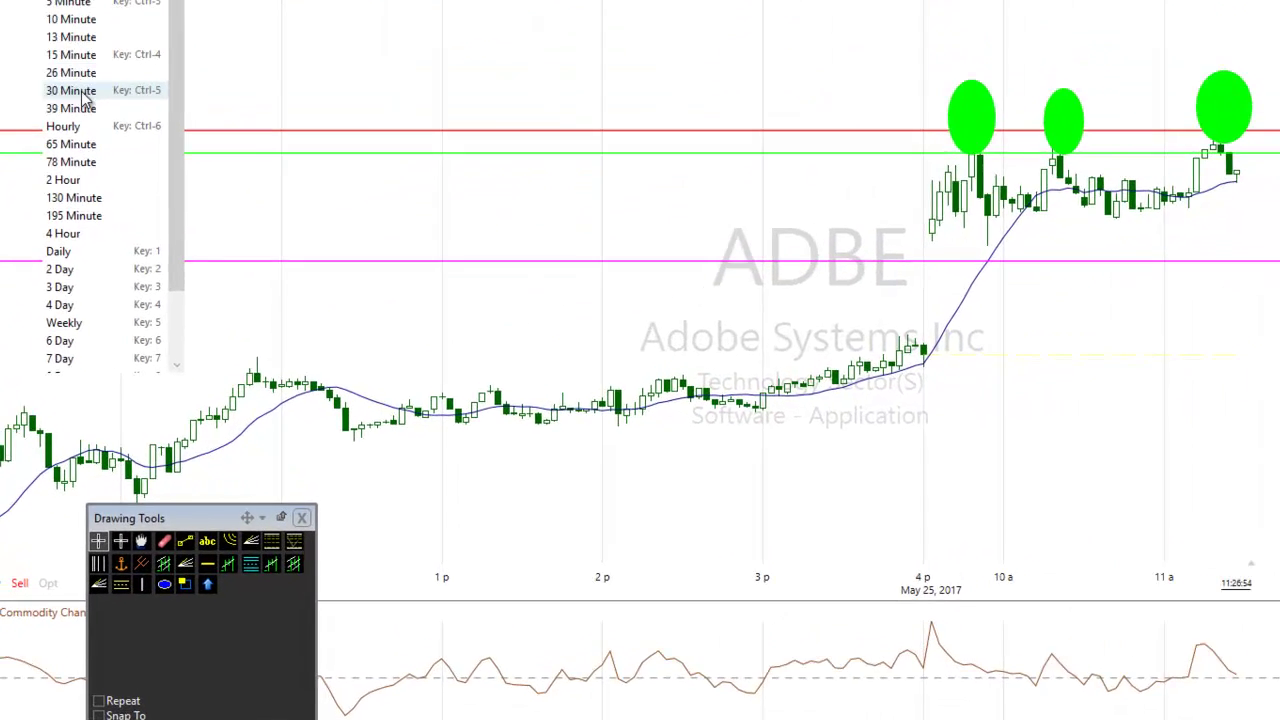
left_click(141, 196)
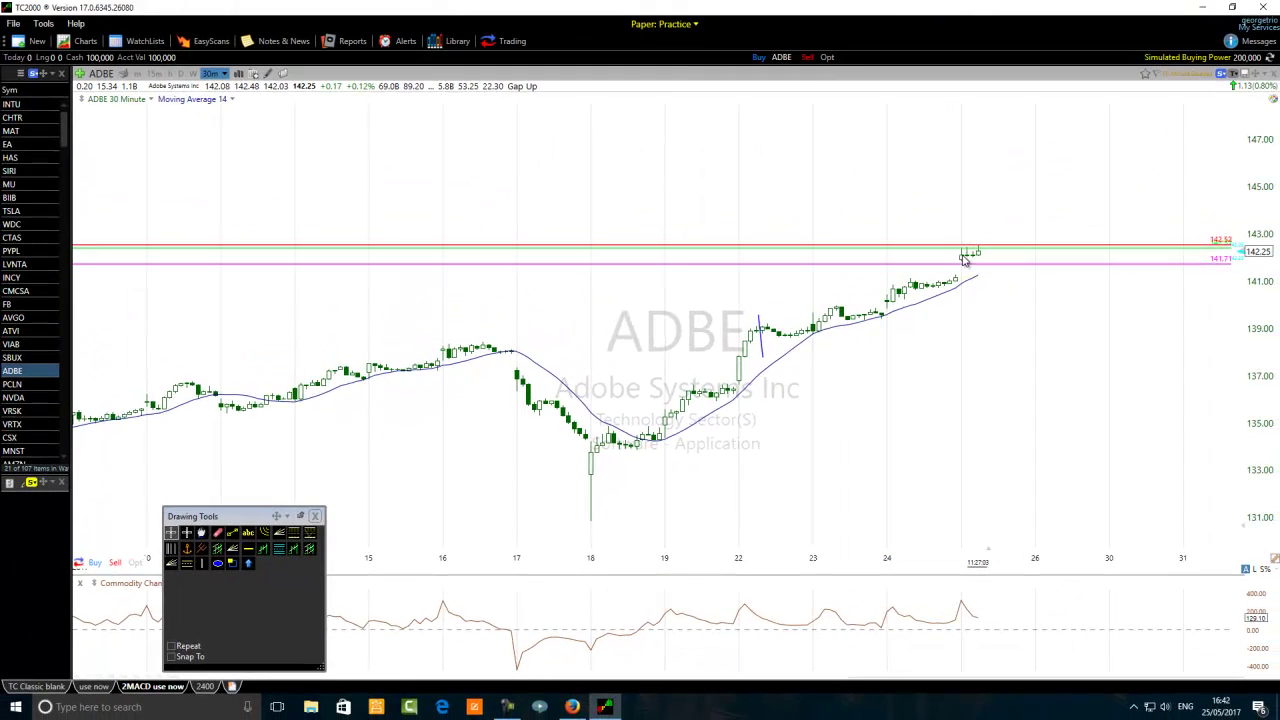
scroll(895, 325, "up", 2)
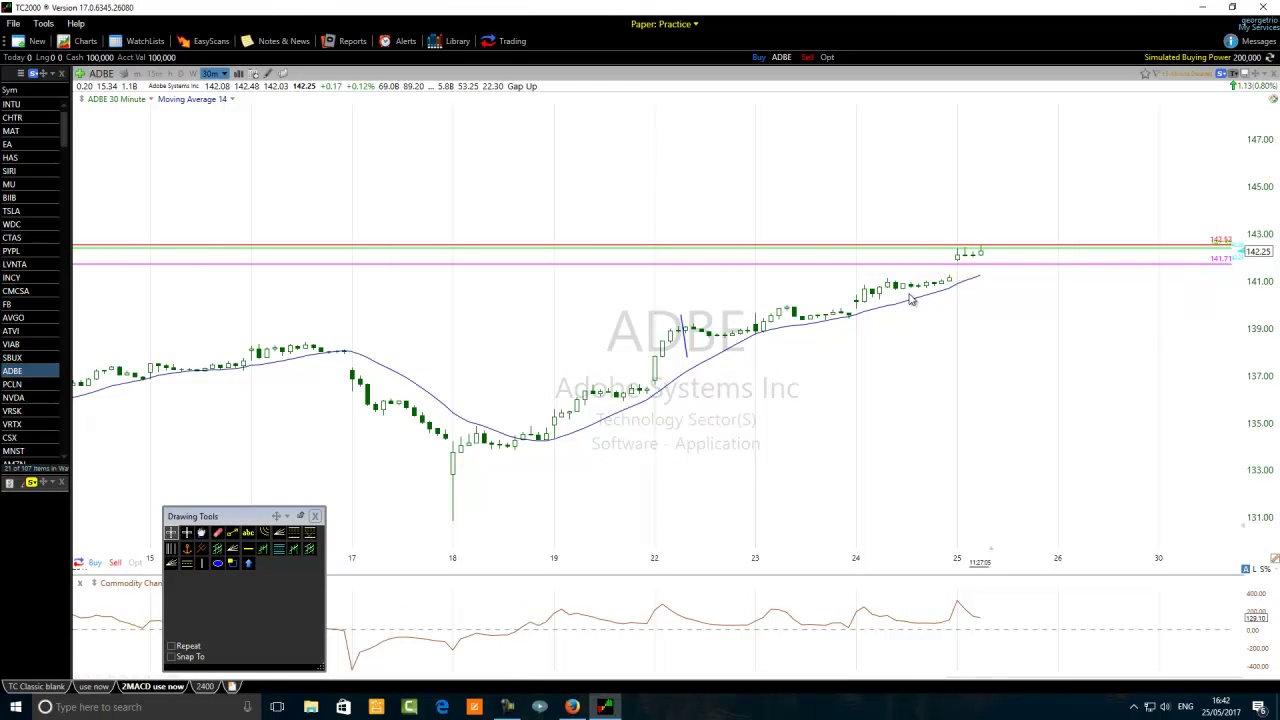
scroll(910, 300, "up", 2)
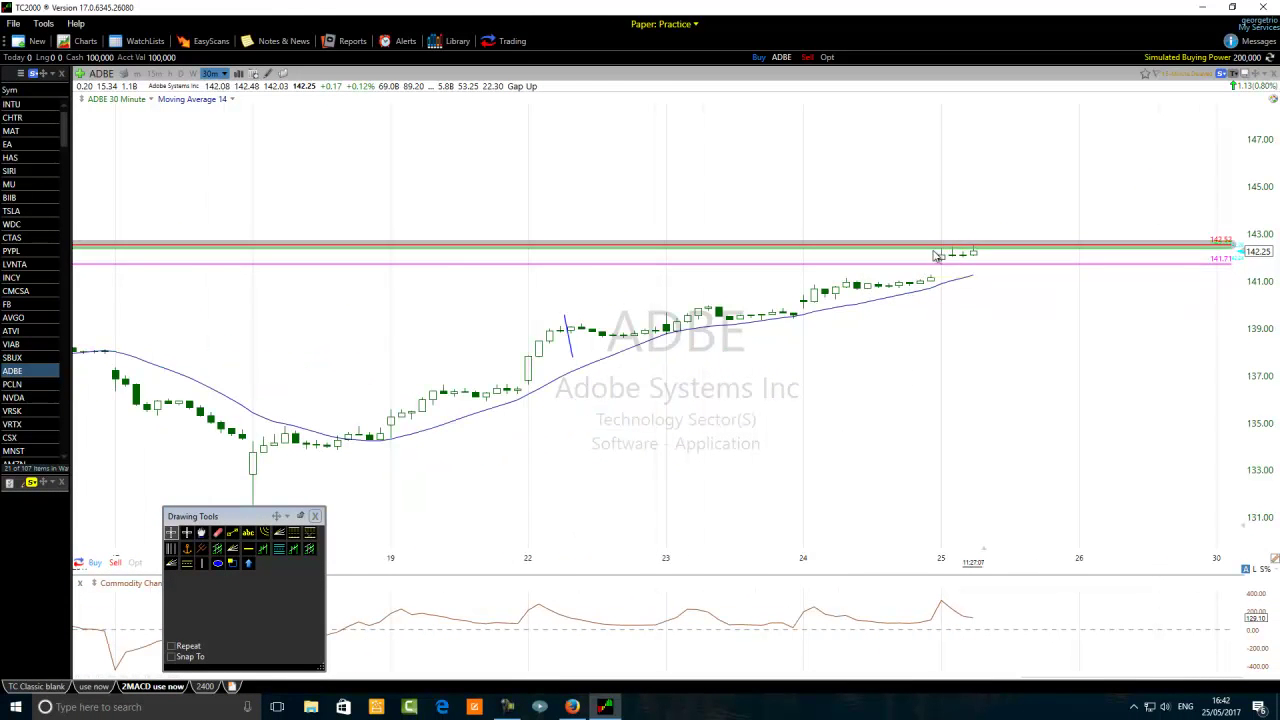
mouse_move(939, 258)
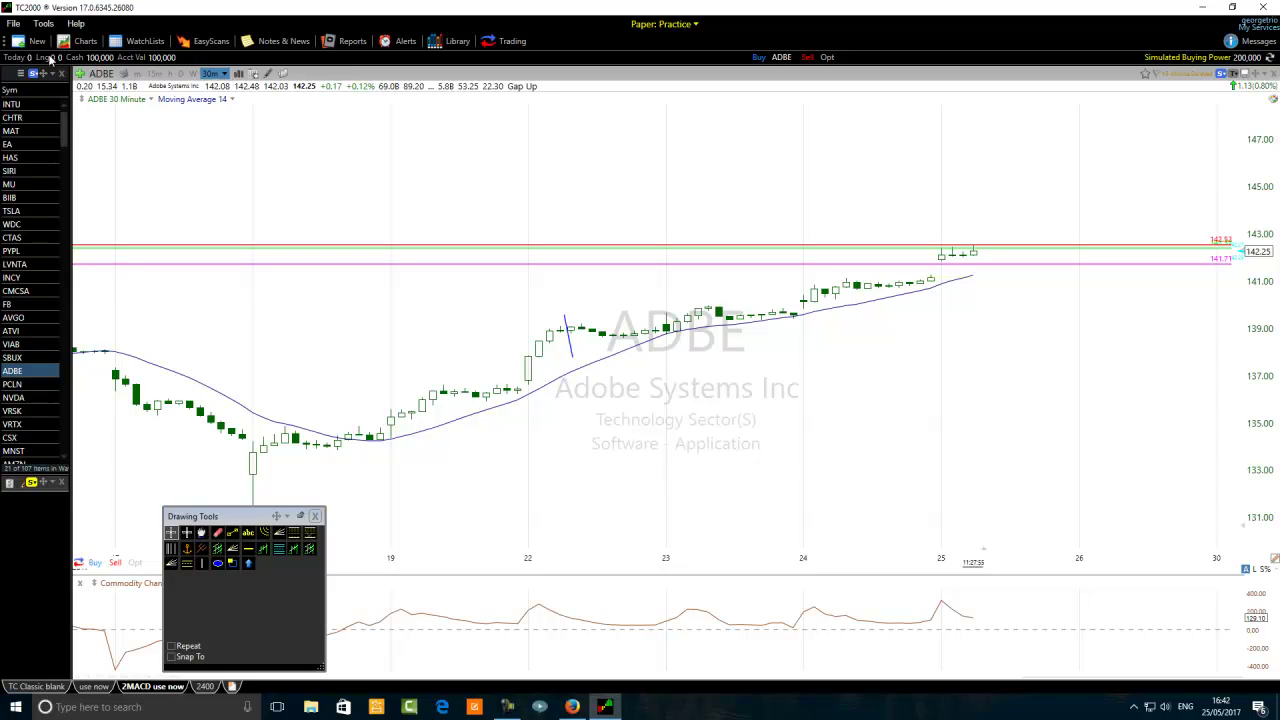
Return the ADBE chart to the 3 Minute timeframe and examine the third peak against the red horizontal line
left_click(224, 74)
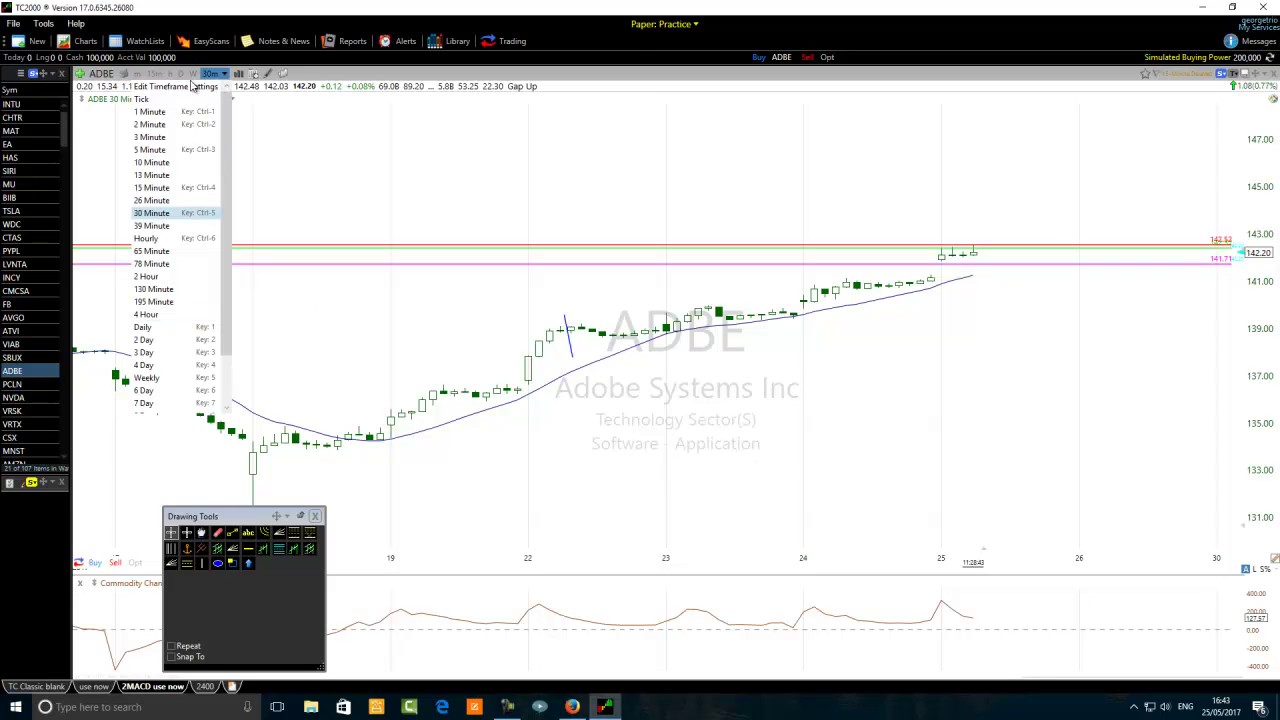
left_click(225, 76)
left_click(225, 76)
left_click(158, 146)
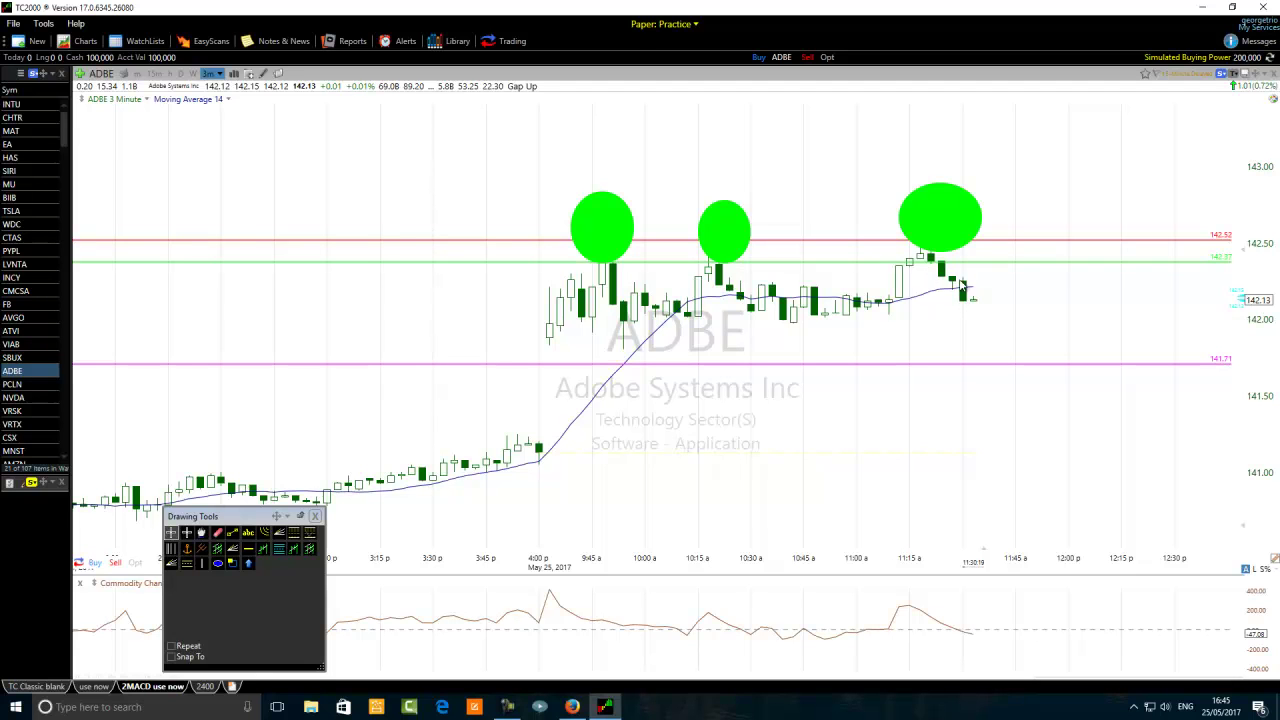
mouse_move(960, 247)
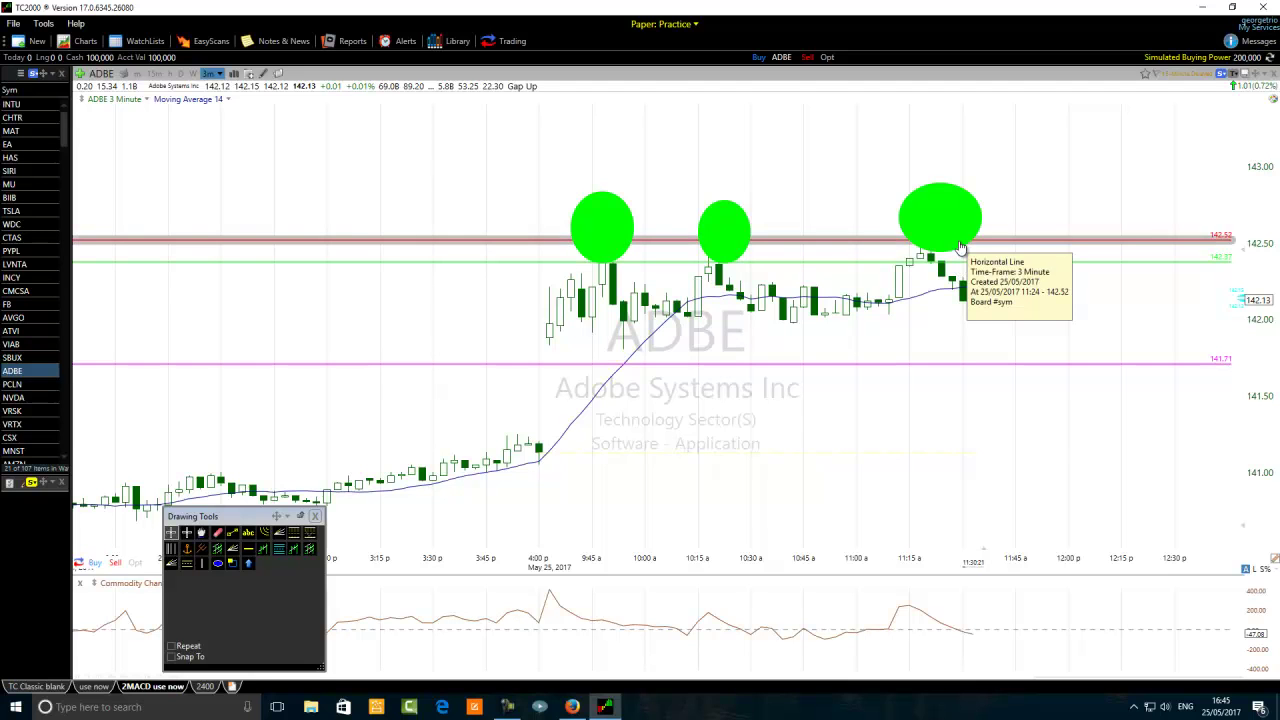
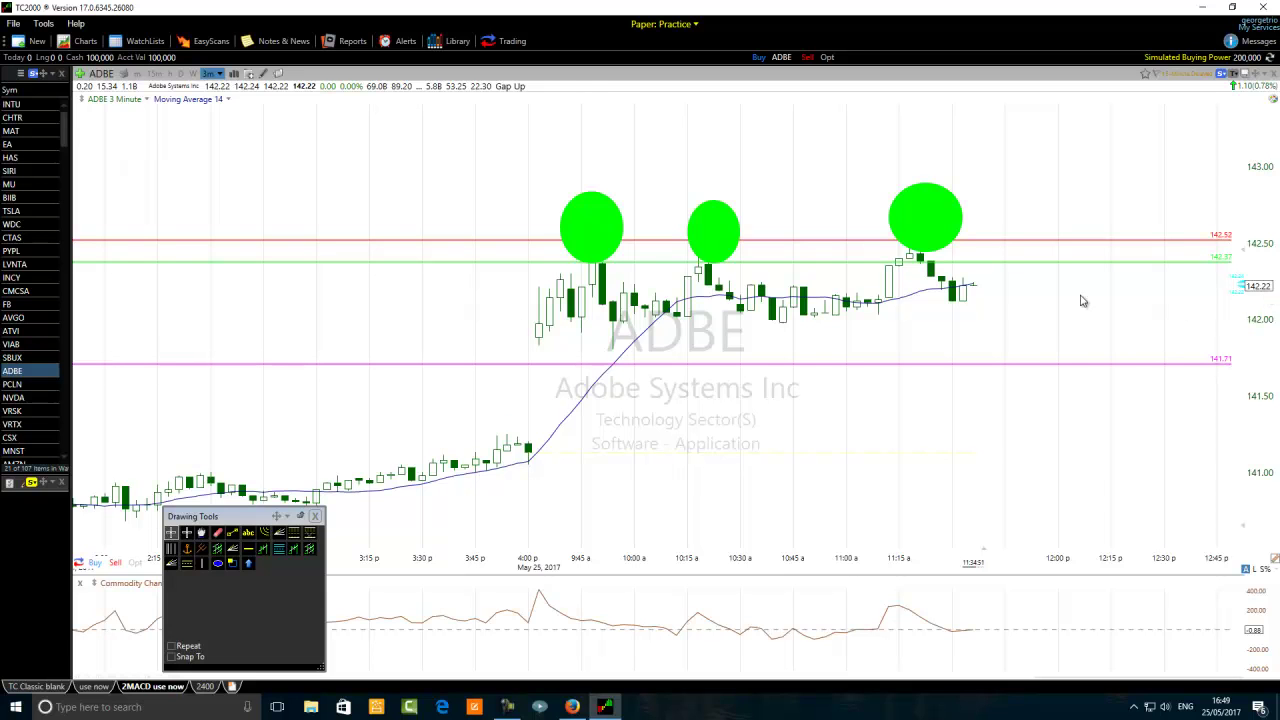
Move the third green ellipse up to around 143.15, clear of its peak, and examine the candles at the green 142.37 line
left_click(991, 290)
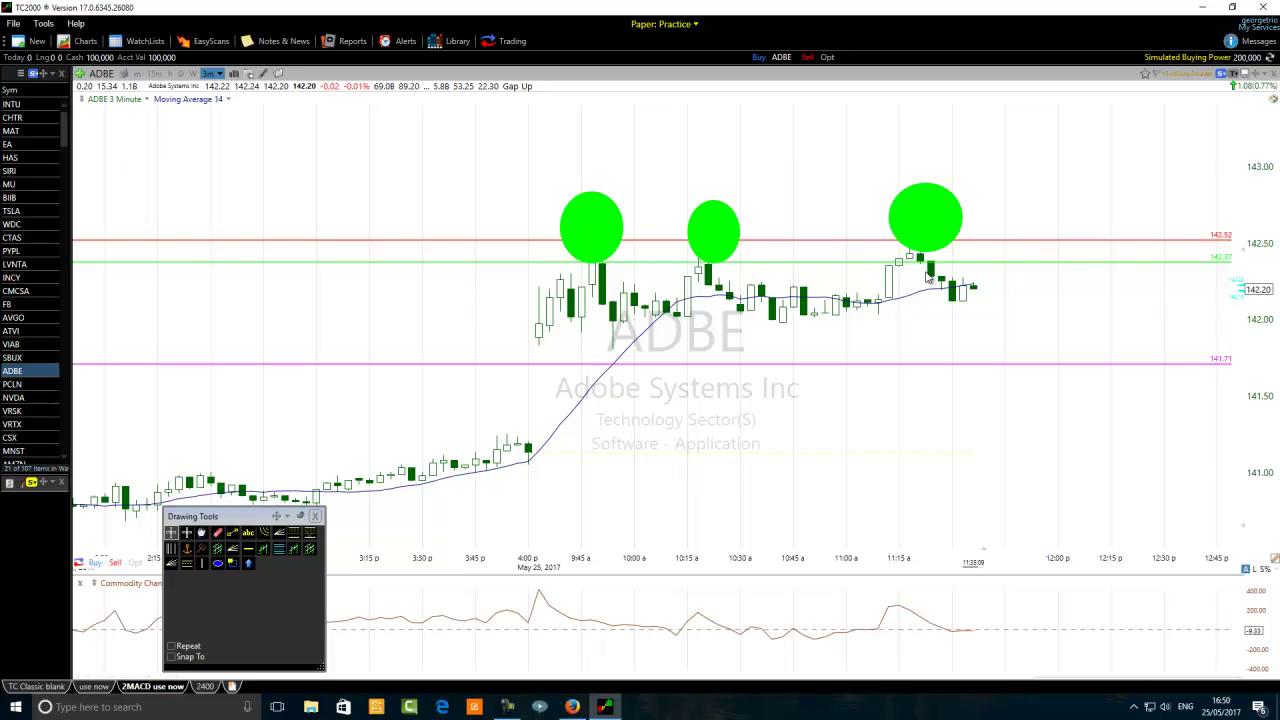
left_click_drag(922, 217, 890, 143)
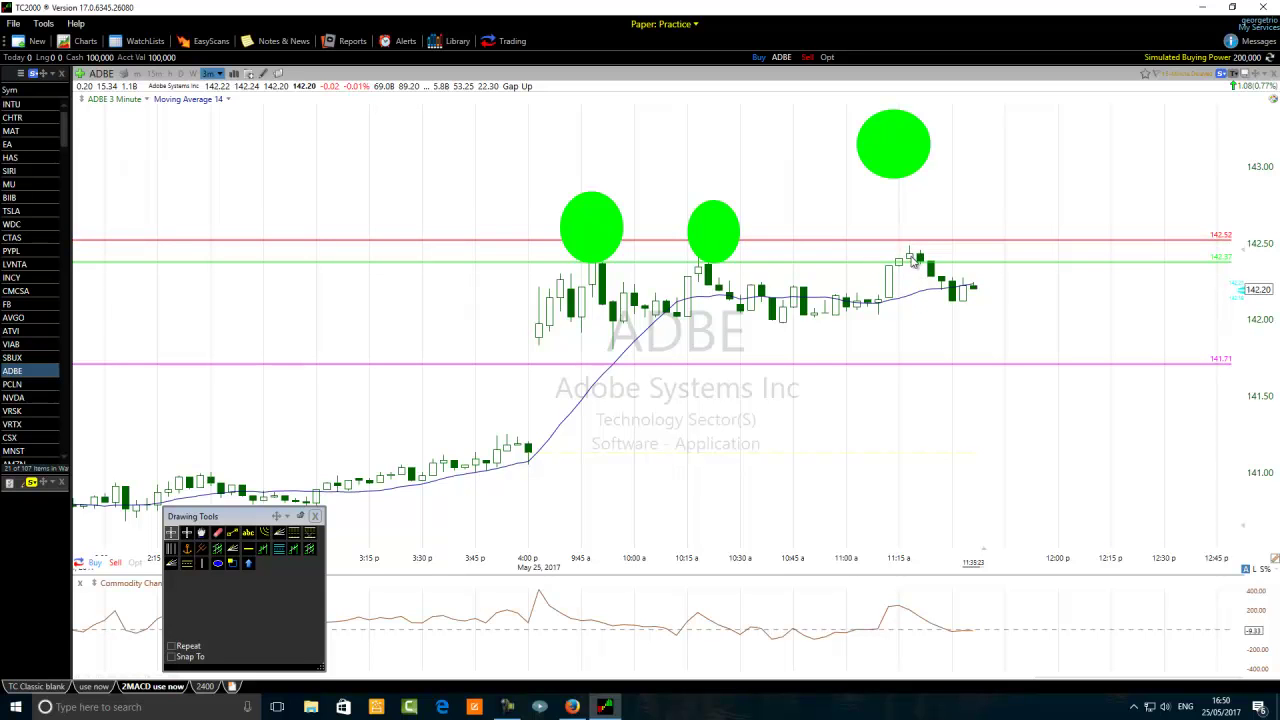
scroll(857, 271, "up", 5)
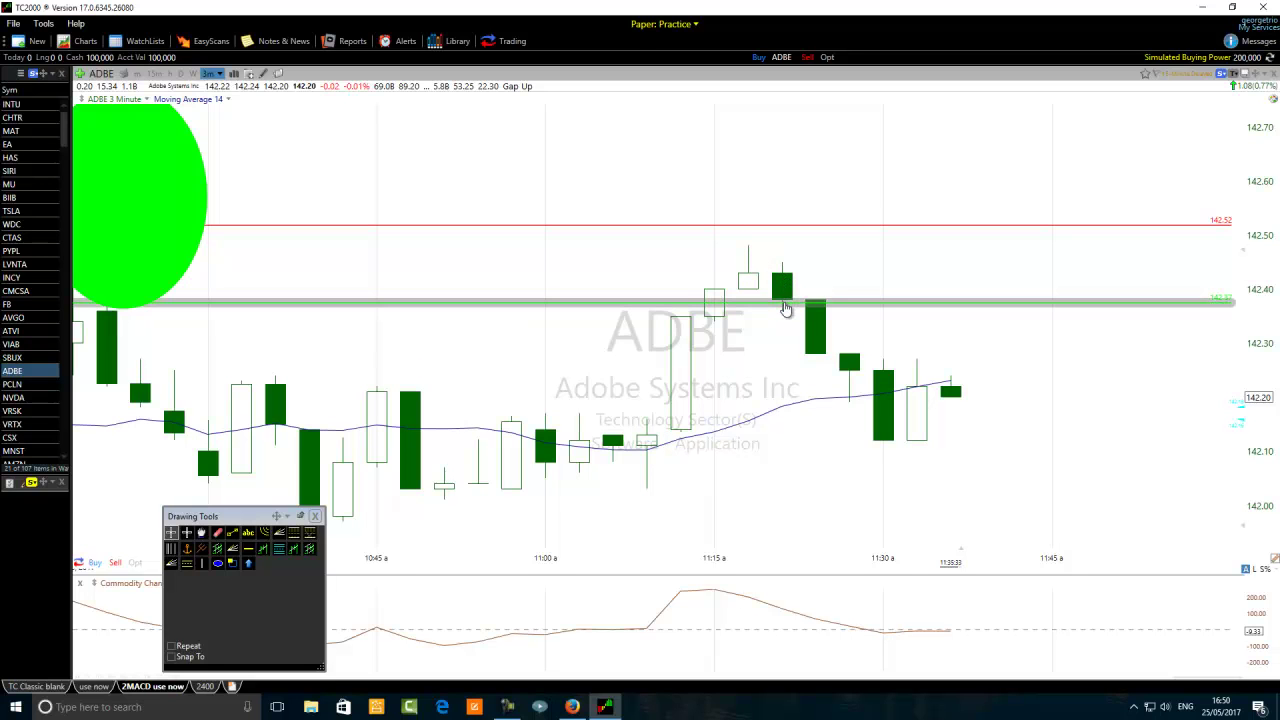
scroll(648, 388, "down", 3)
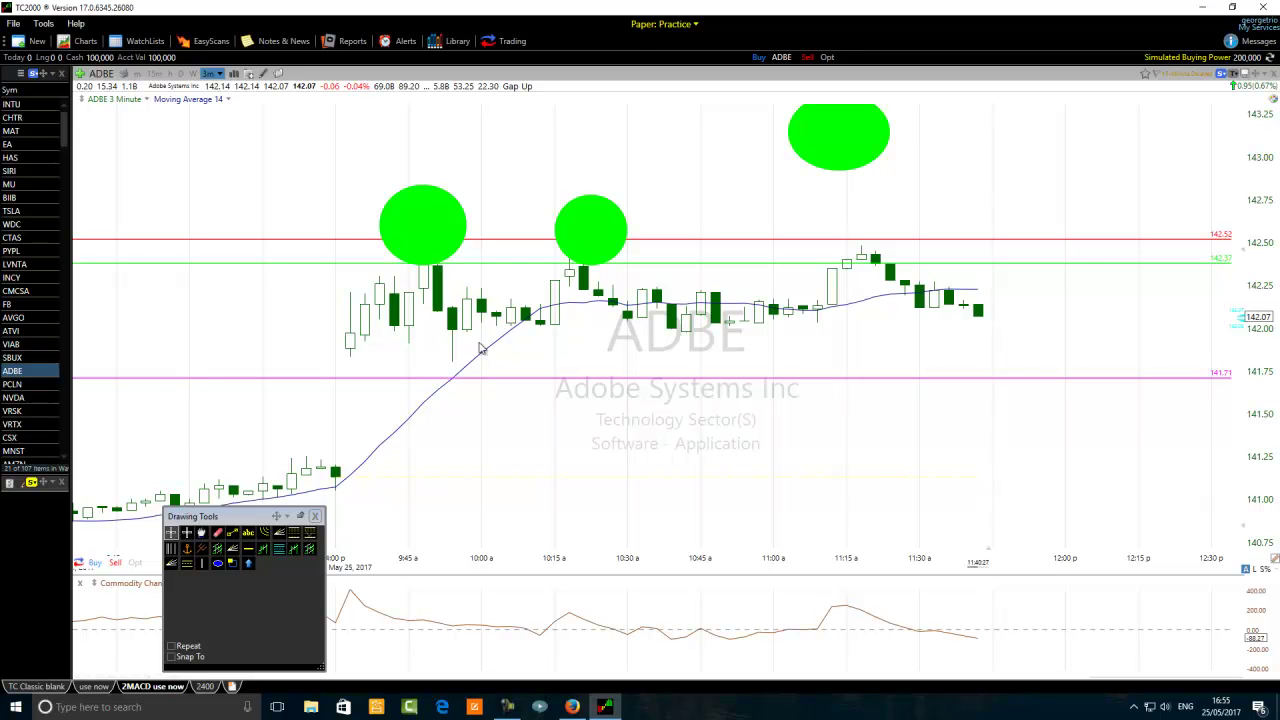
Add a horizontal line at 142.07 on the 3 Minute chart, level with the latest candle
mouse_move(585, 265)
left_click(248, 548)
left_click(932, 320)
left_click_drag(958, 324, 963, 320)
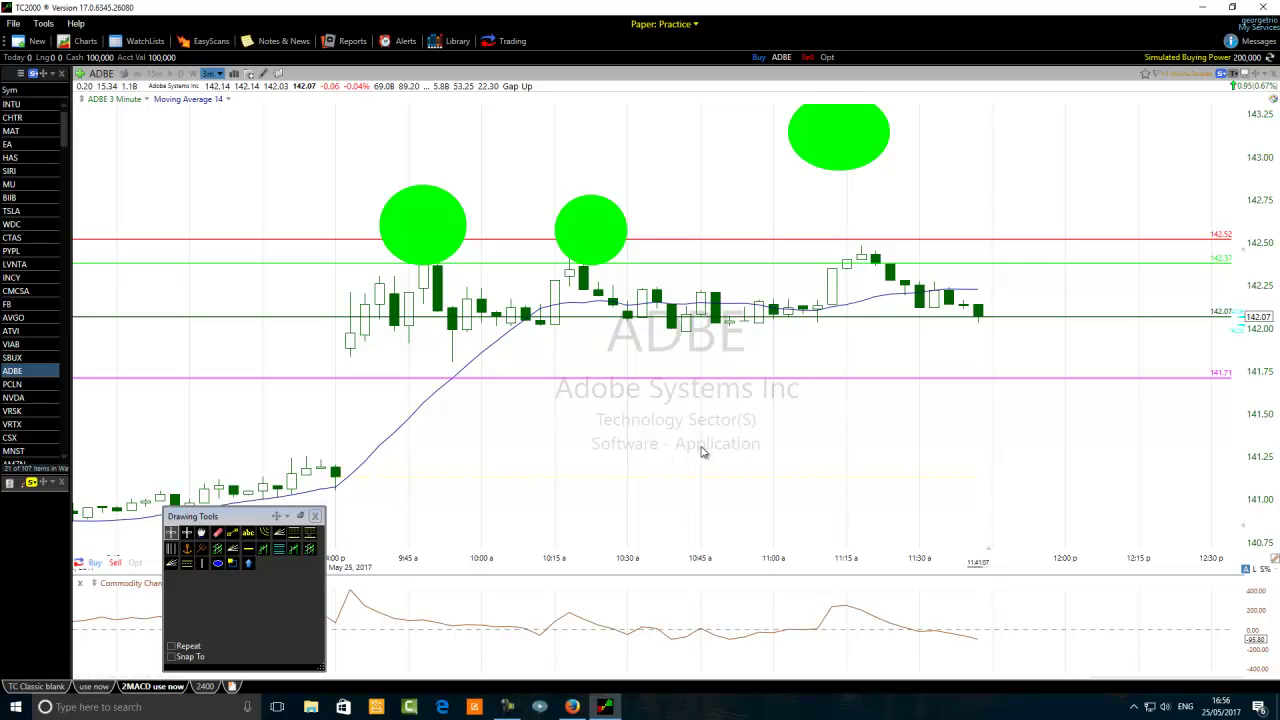
left_click(505, 707)
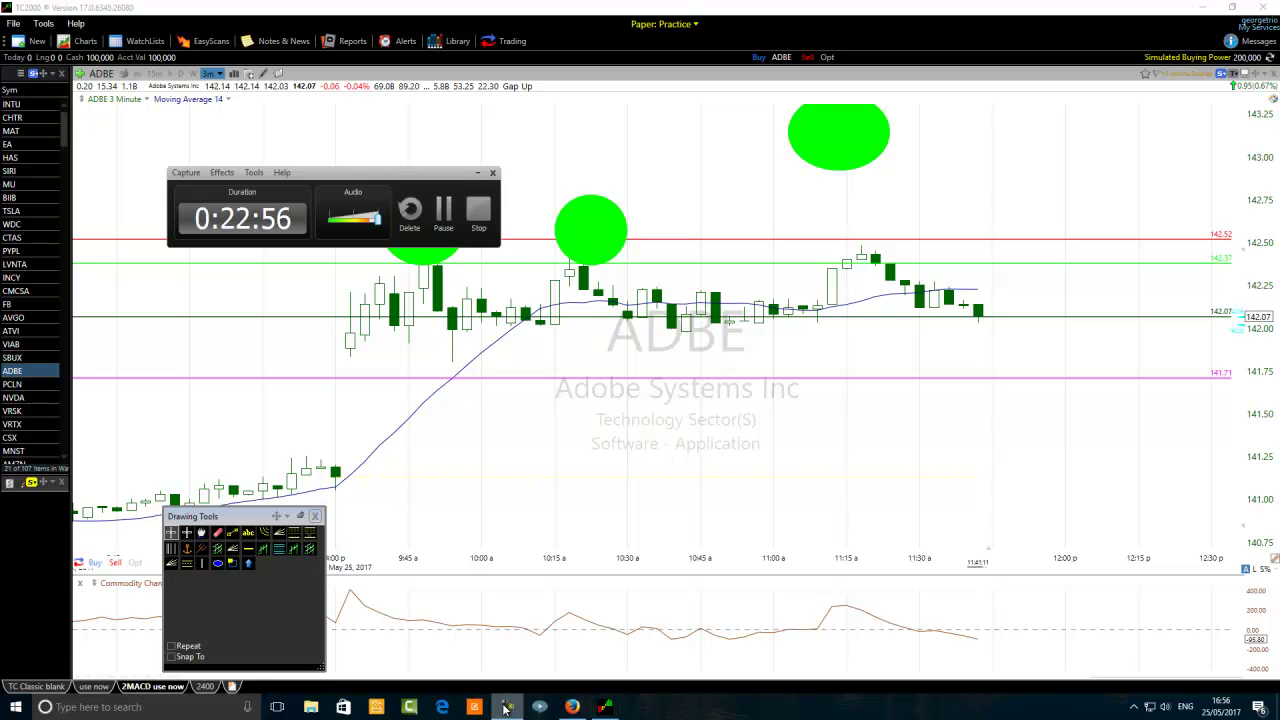
left_click(480, 174)
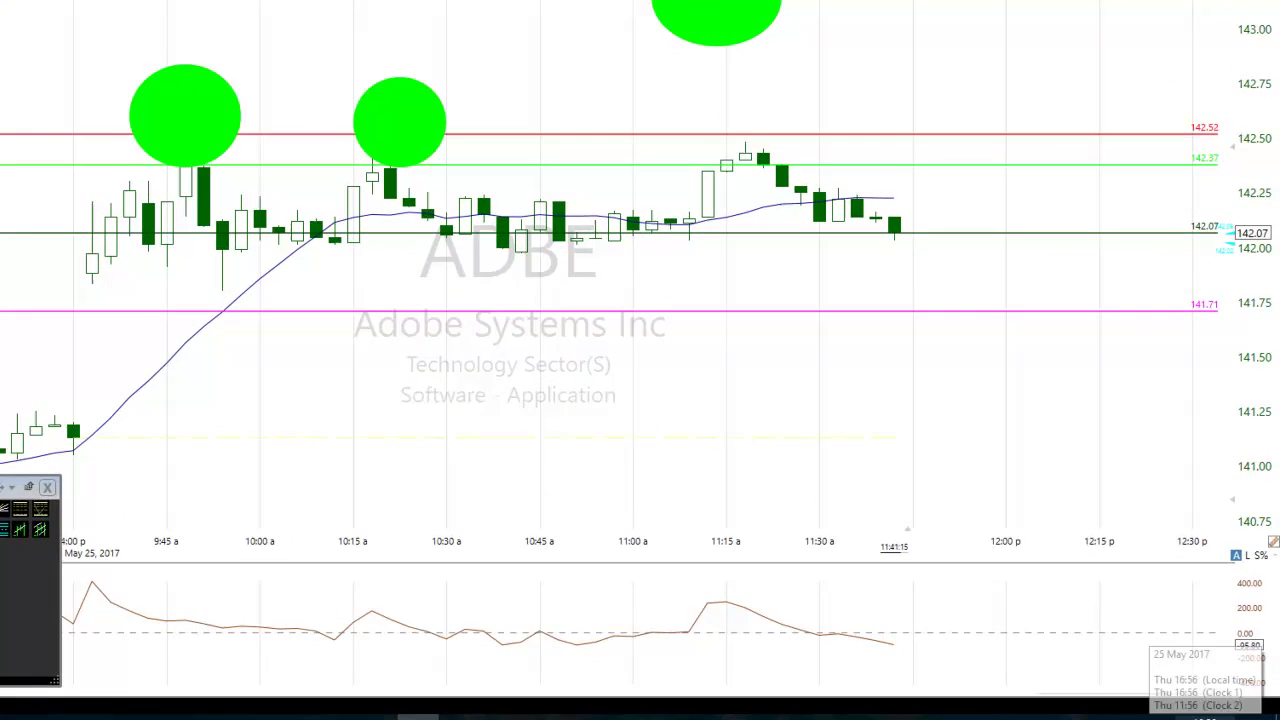
Consult the system clock's local time and additional clocks, and close the calendar to return to the full chart
left_click(1205, 714)
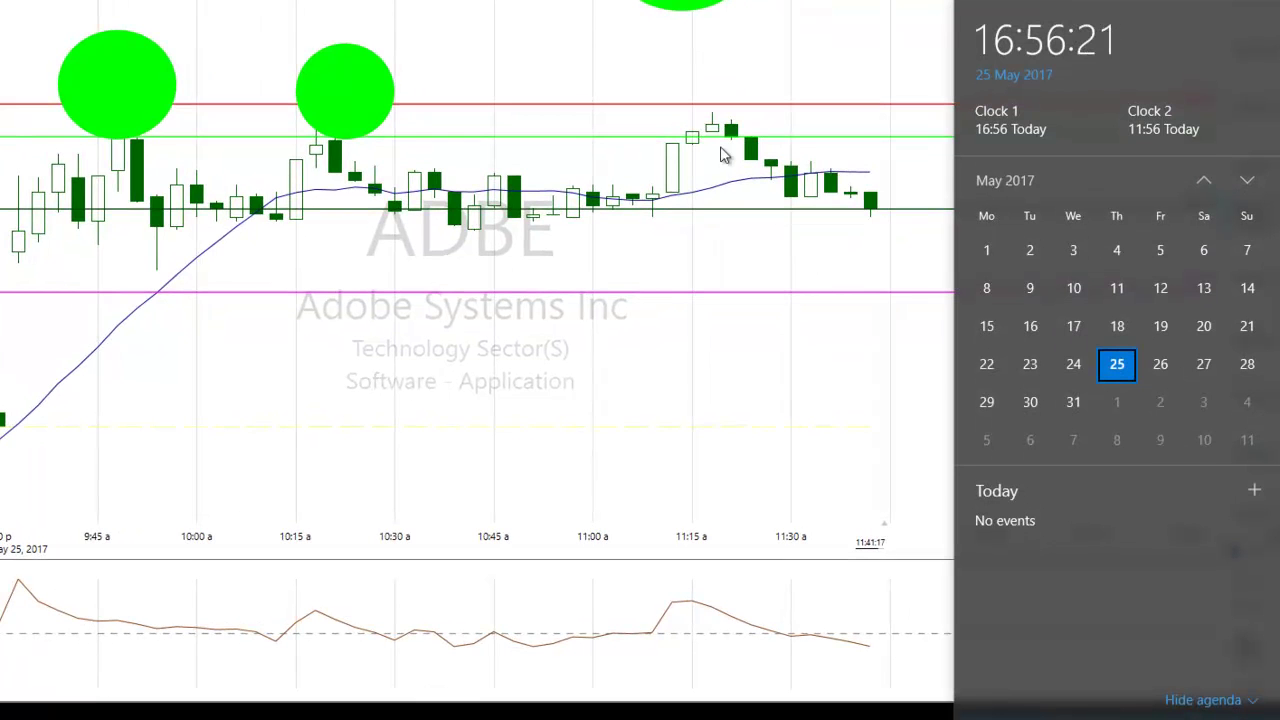
mouse_move(726, 145)
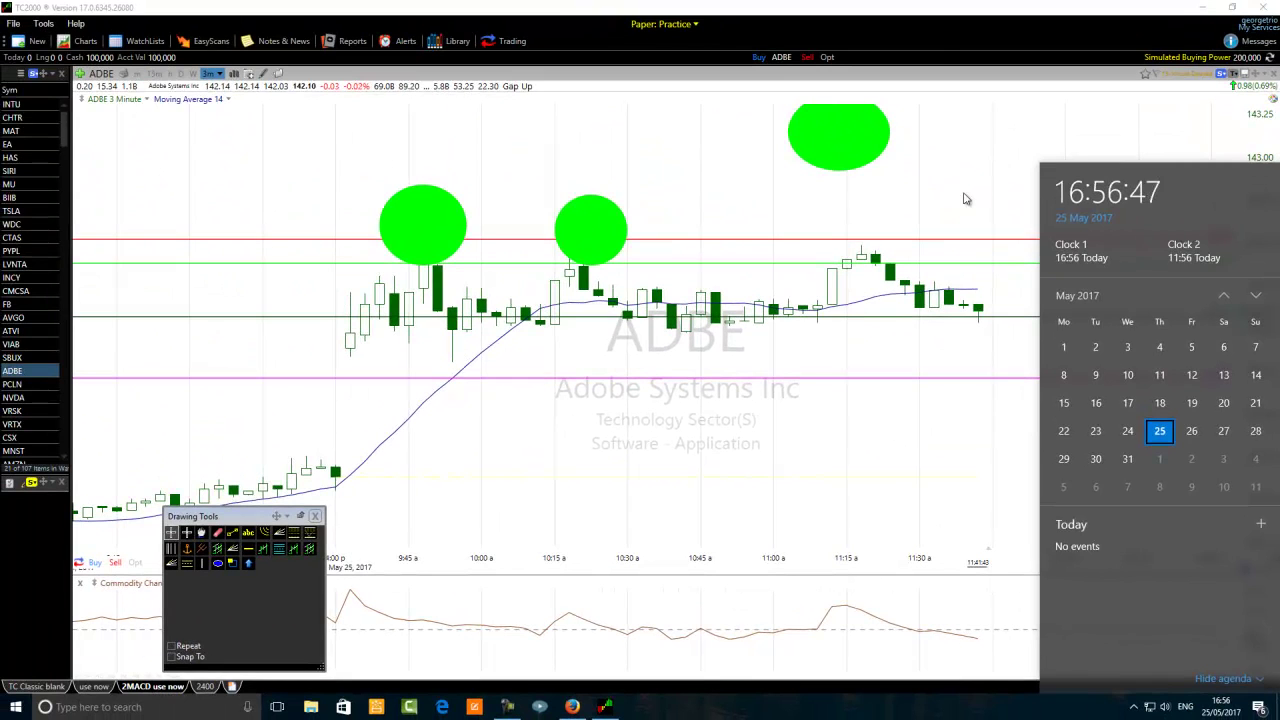
left_click(965, 199)
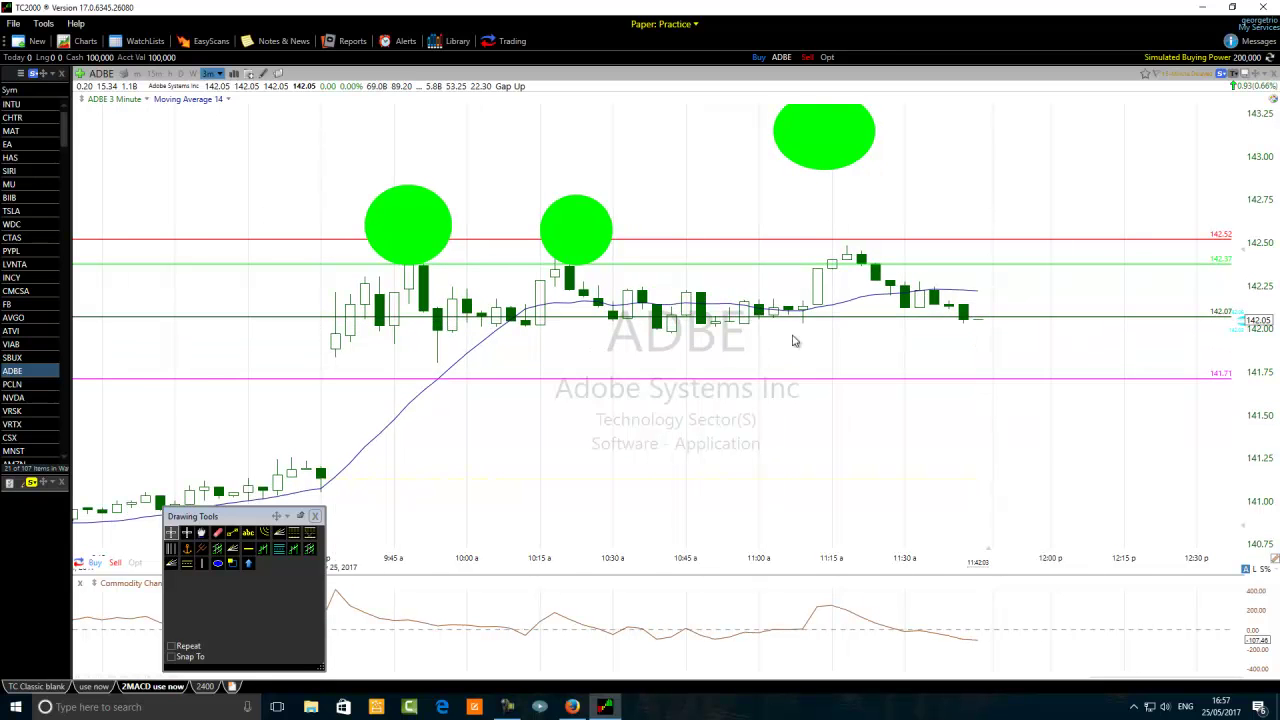
Draw a short rising trend line across the latest candles near 142.07 and move it to the blank area between about 143.00 and 143.25
scroll(794, 337, "up", 2)
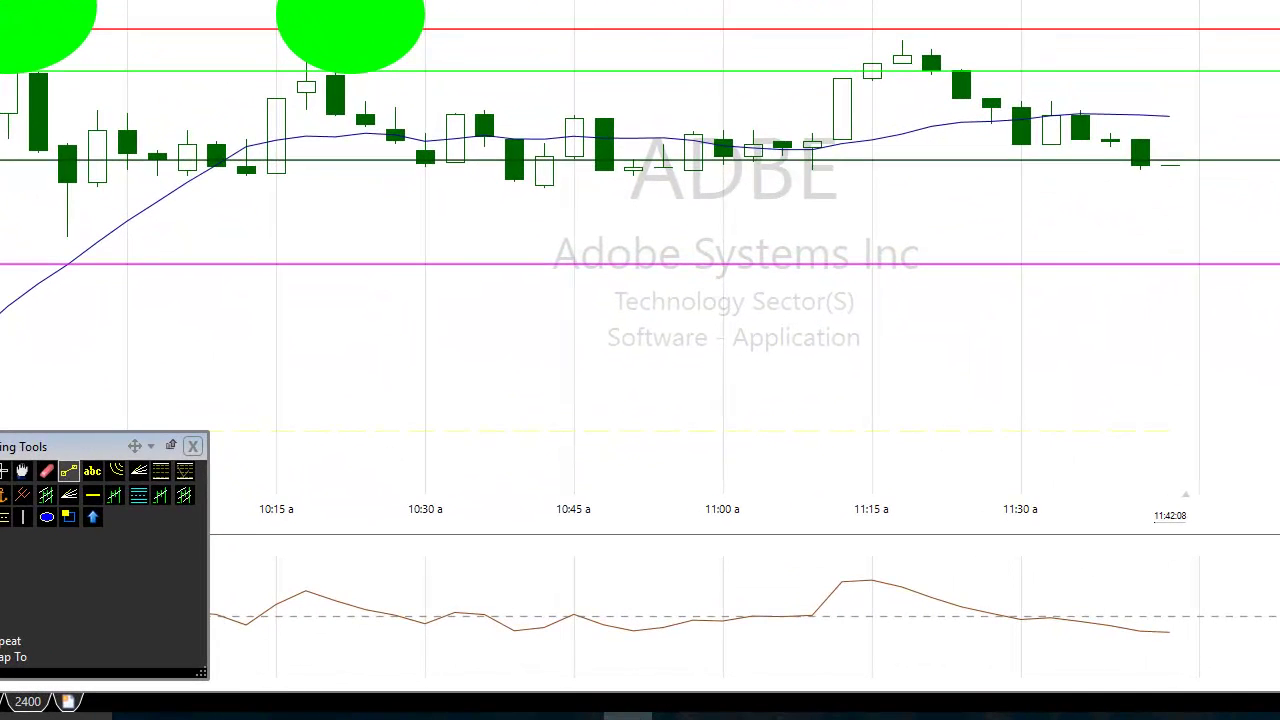
left_click_drag(1141, 187, 1202, 117)
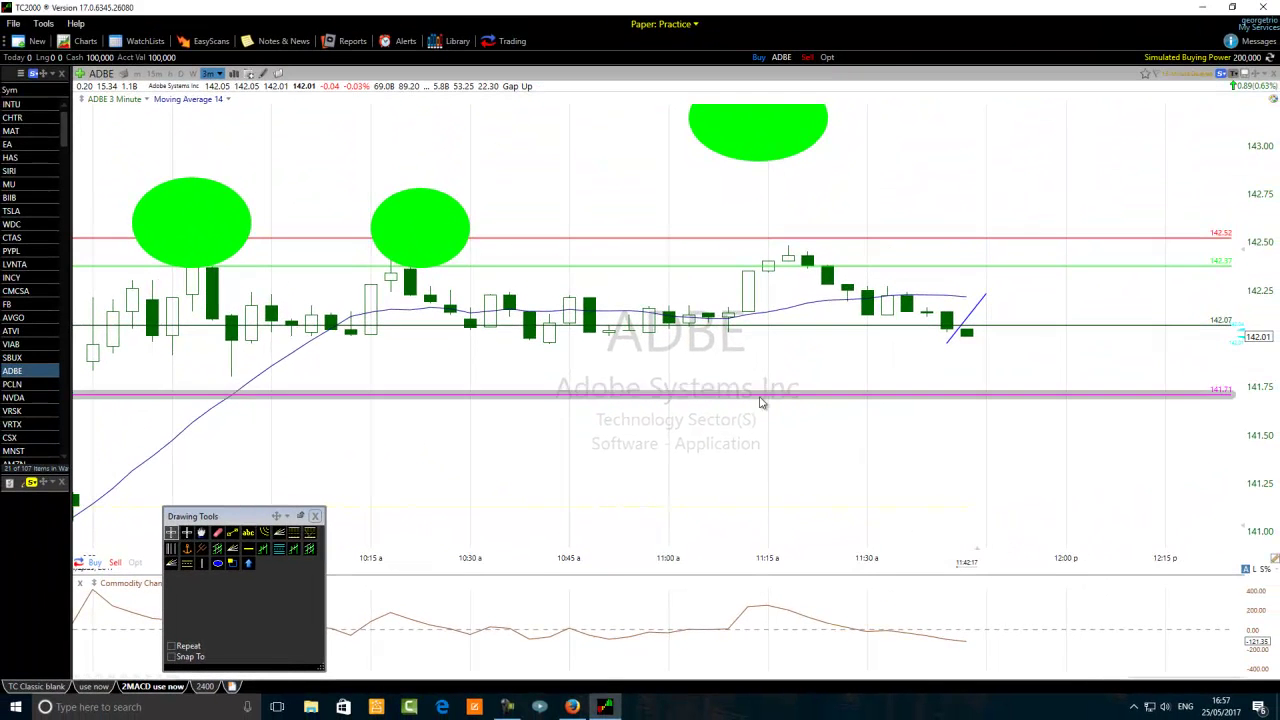
scroll(750, 370, "down", 1)
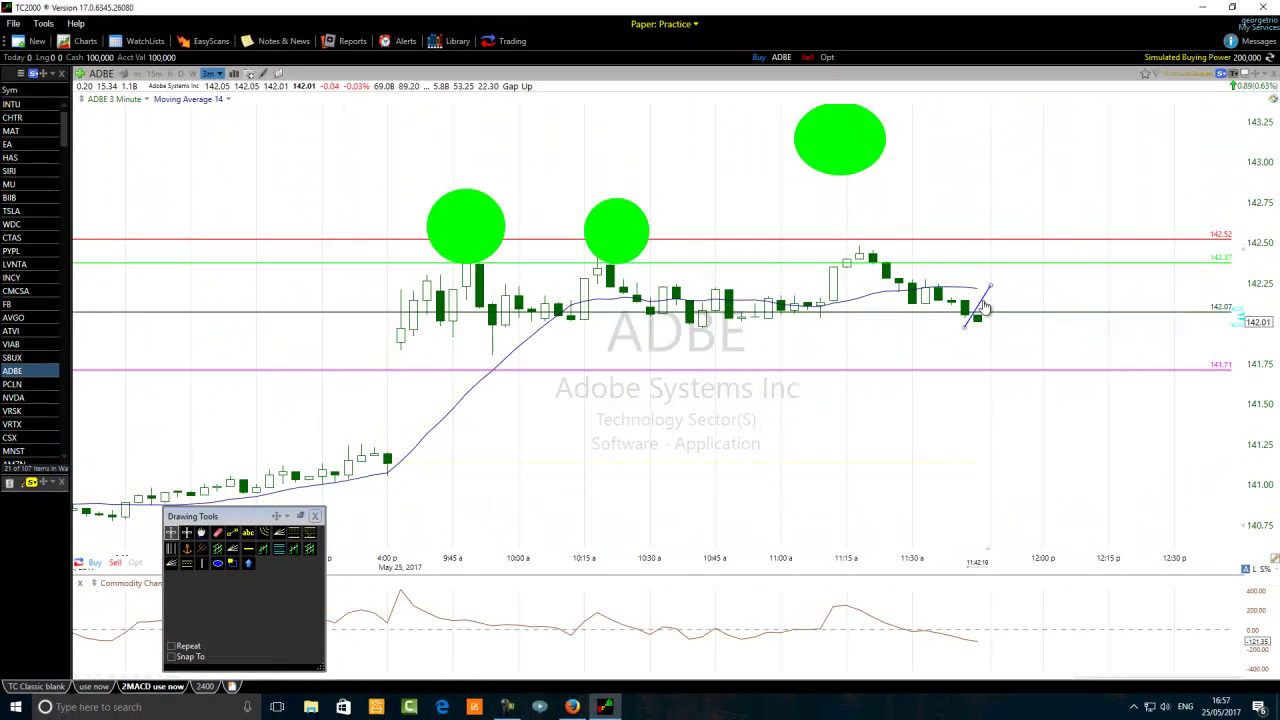
mouse_move(980, 313)
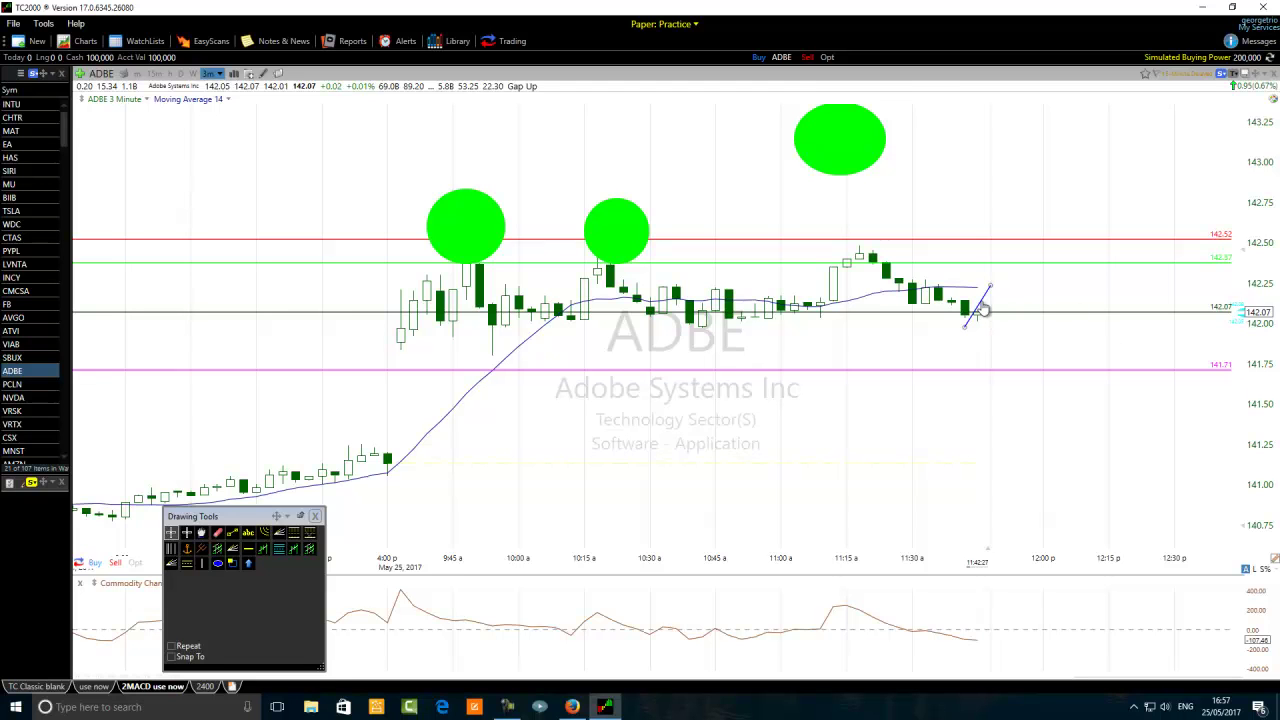
left_click_drag(977, 302, 751, 139)
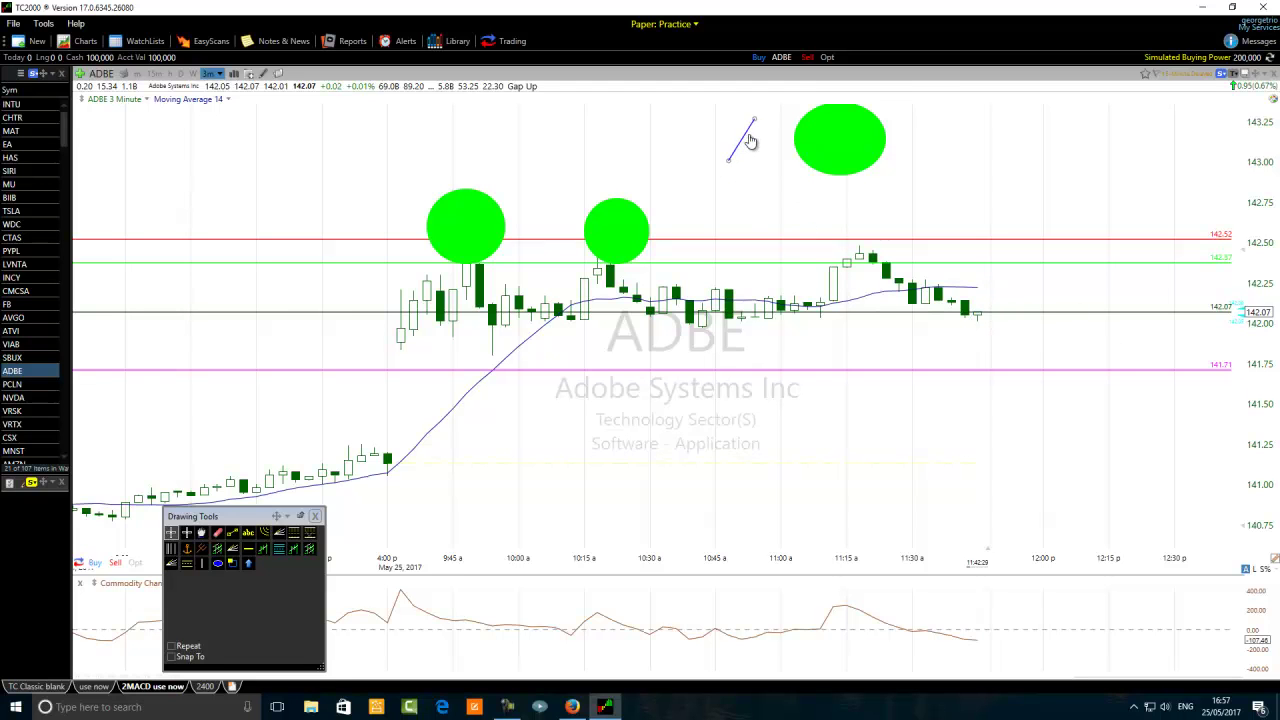